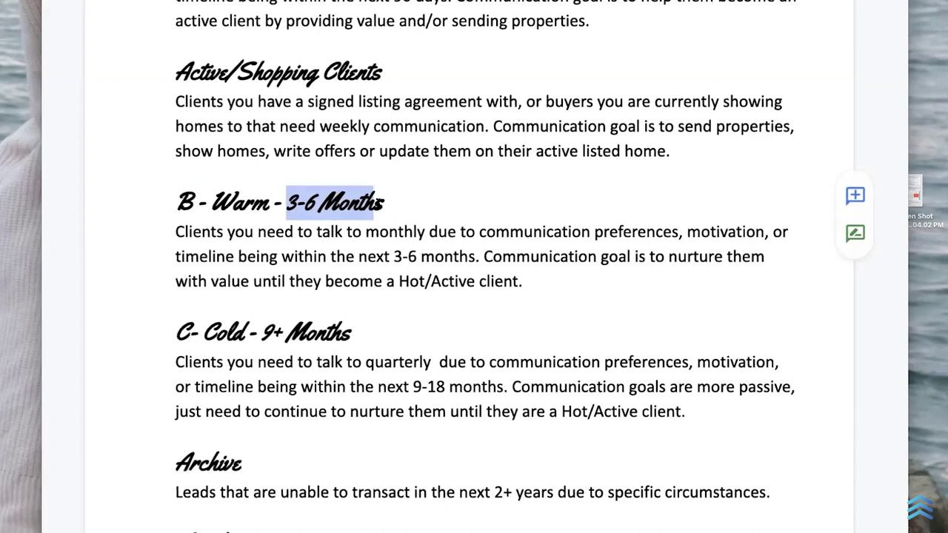
- Review the A - Hot, B - Warm and C - Cold stage definitions in the document, highlighting each one
{"action": "scroll", "coordinate": [377, 199], "scroll_direction": "up", "scroll_amount": 2}
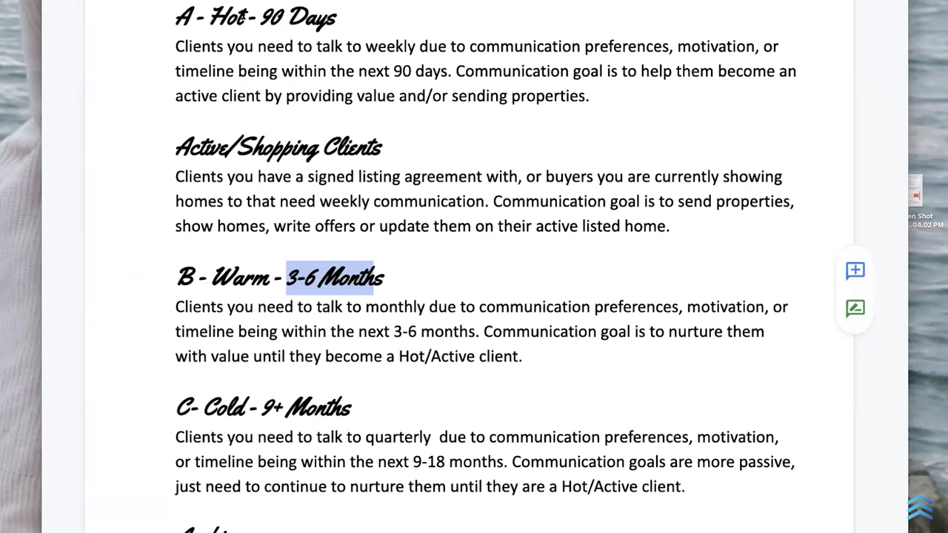
{"action": "left_click_drag", "start_coordinate": [176, 16], "coordinate": [331, 21]}
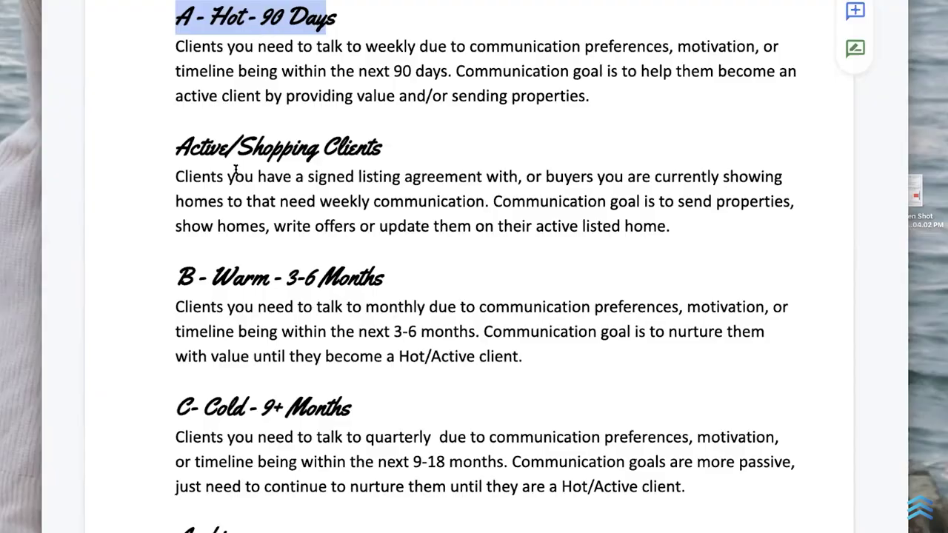
{"action": "left_click", "coordinate": [236, 168]}
{"action": "left_click_drag", "start_coordinate": [164, 270], "coordinate": [543, 340]}
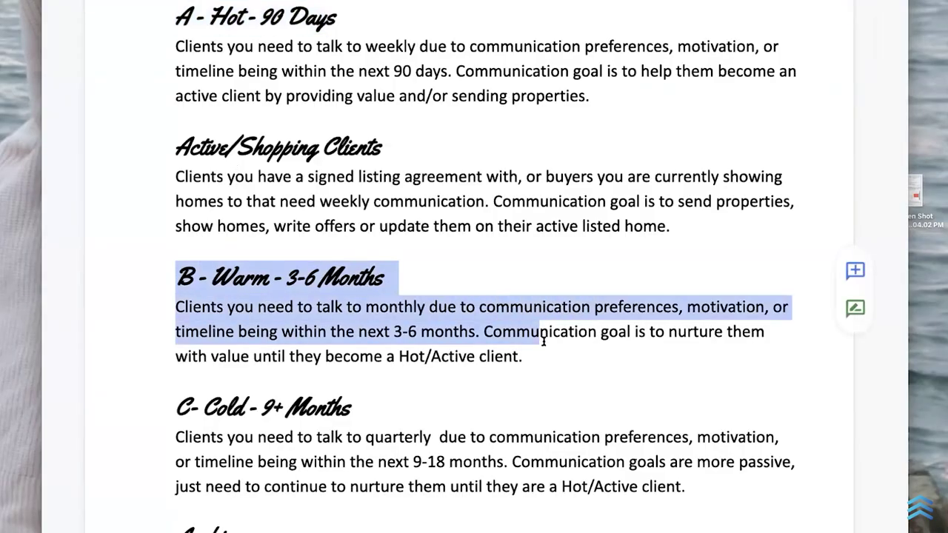
{"action": "left_click_drag", "start_coordinate": [163, 413], "coordinate": [687, 488]}
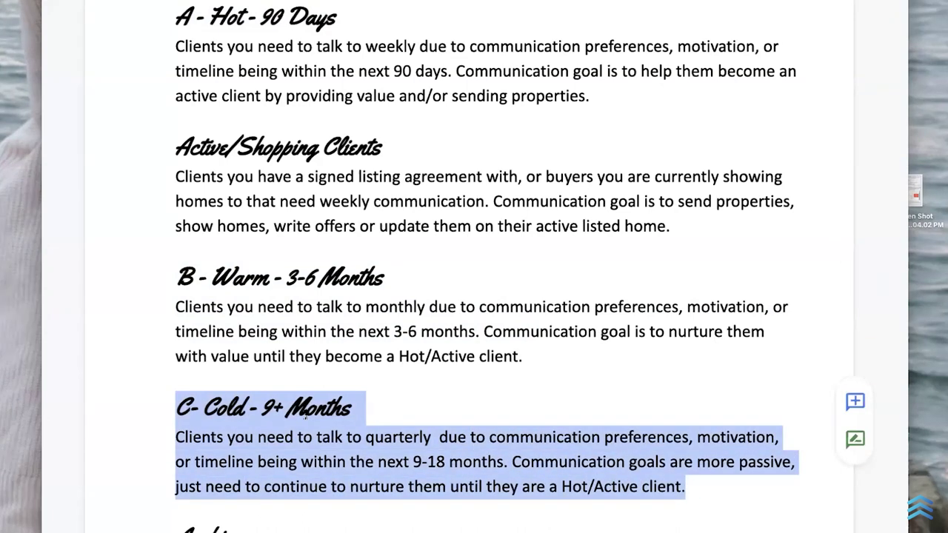
{"action": "left_click_drag", "start_coordinate": [179, 280], "coordinate": [413, 278]}
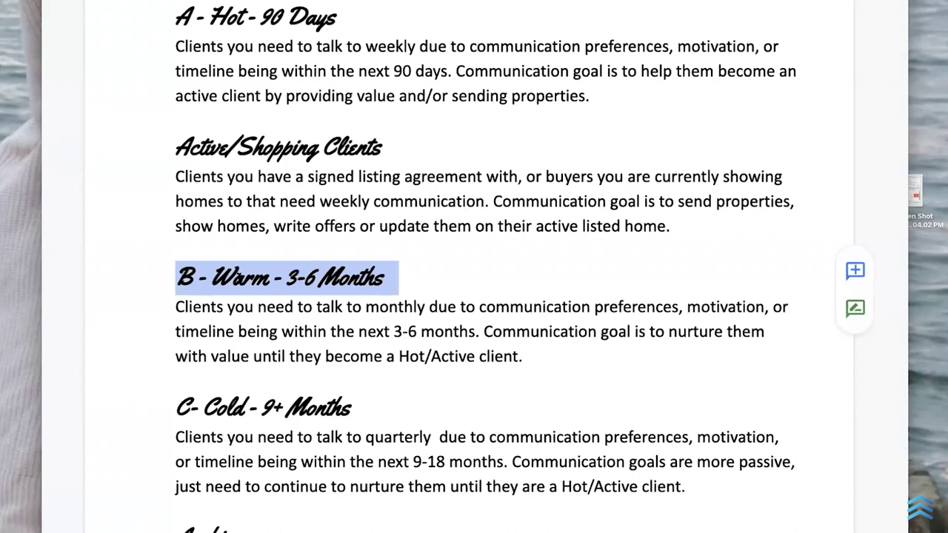
- Review the Archive, Trash and Sphere definitions, highlighting the Archive and Sphere descriptions
{"action": "scroll", "coordinate": [188, 305], "scroll_direction": "down", "scroll_amount": 5}
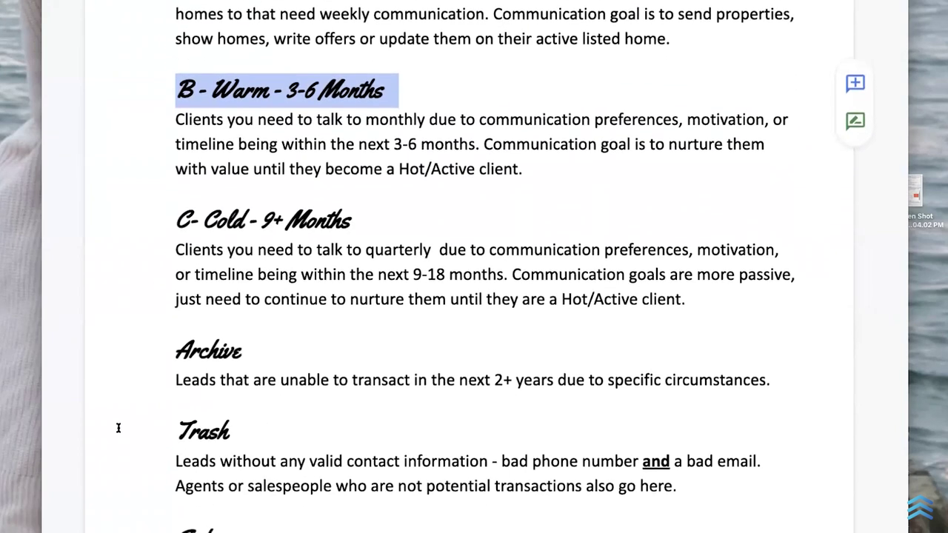
{"action": "left_click_drag", "start_coordinate": [162, 378], "coordinate": [830, 377]}
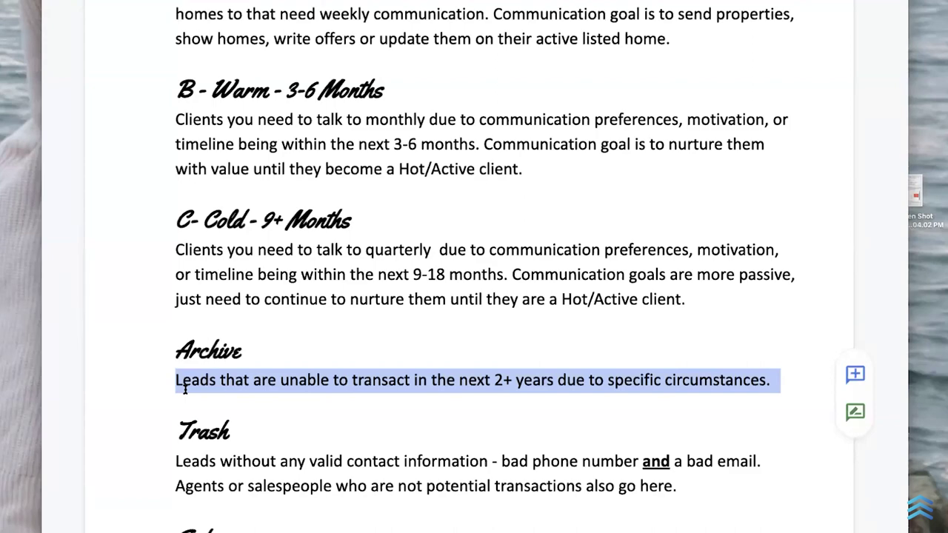
{"action": "scroll", "coordinate": [186, 266], "scroll_direction": "down", "scroll_amount": 3}
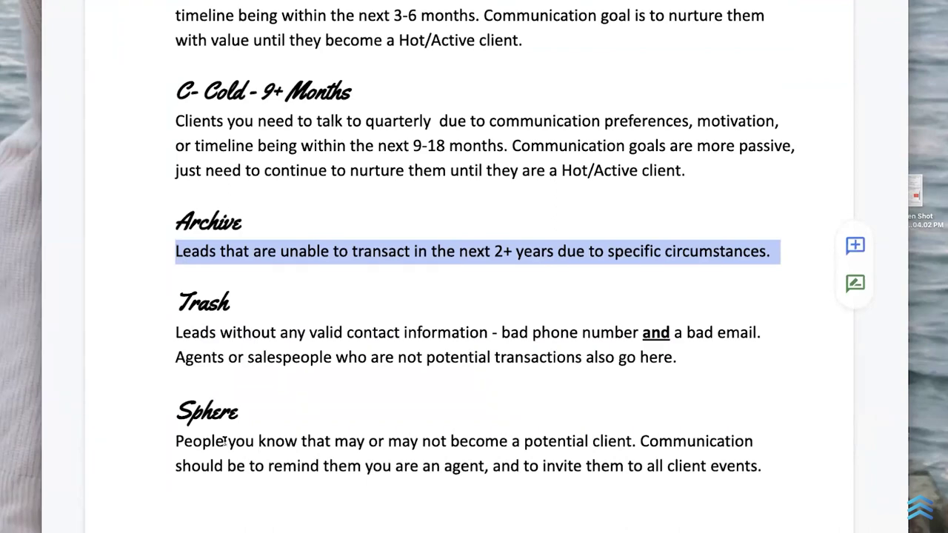
{"action": "scroll", "coordinate": [224, 440], "scroll_direction": "down", "scroll_amount": 3}
{"action": "scroll", "coordinate": [224, 440], "scroll_direction": "up", "scroll_amount": 4}
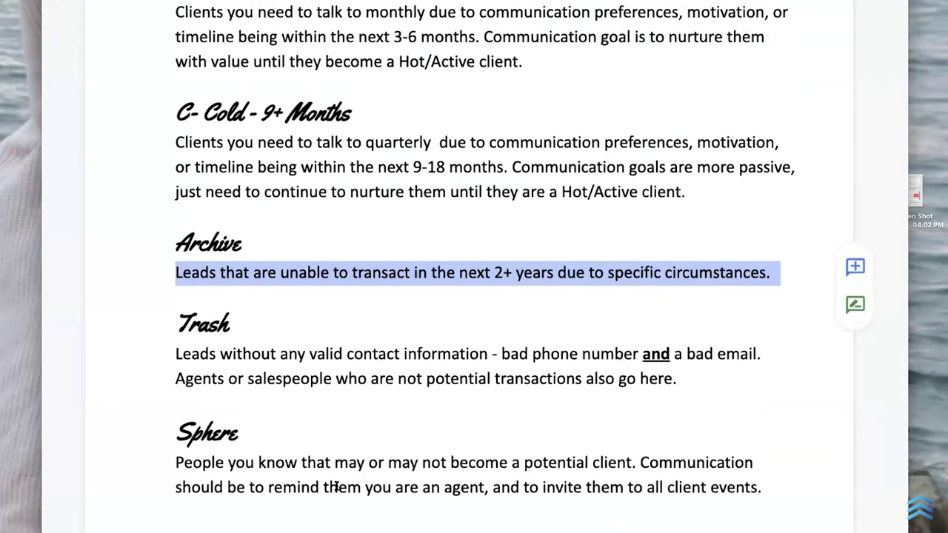
{"action": "scroll", "coordinate": [334, 486], "scroll_direction": "up", "scroll_amount": 1}
{"action": "scroll", "coordinate": [169, 466], "scroll_direction": "down", "scroll_amount": 1}
{"action": "left_click_drag", "start_coordinate": [169, 468], "coordinate": [770, 493]}
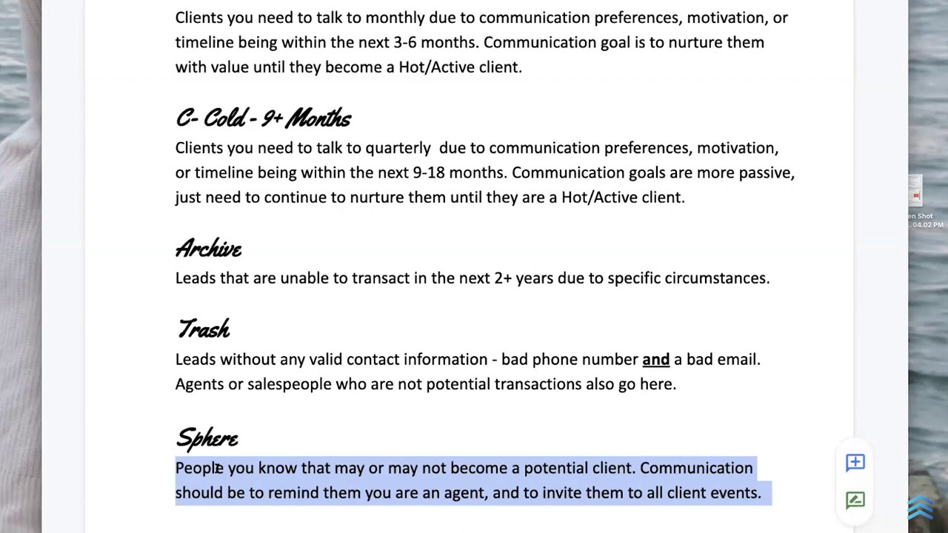
- Go back to the Active/Shopping Clients definition and review it alongside the A - Hot stage
{"action": "scroll", "coordinate": [218, 468], "scroll_direction": "up", "scroll_amount": 5}
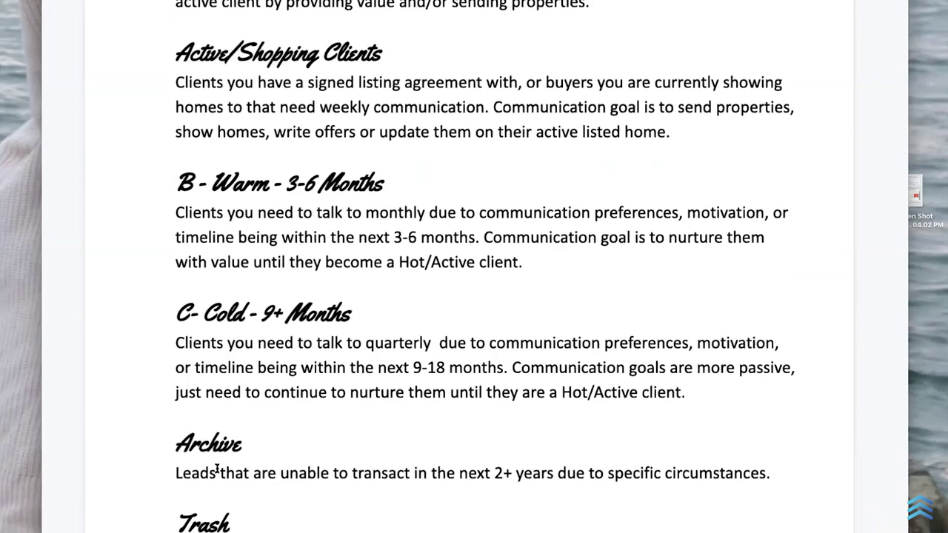
{"action": "scroll", "coordinate": [177, 177], "scroll_direction": "up", "scroll_amount": 1}
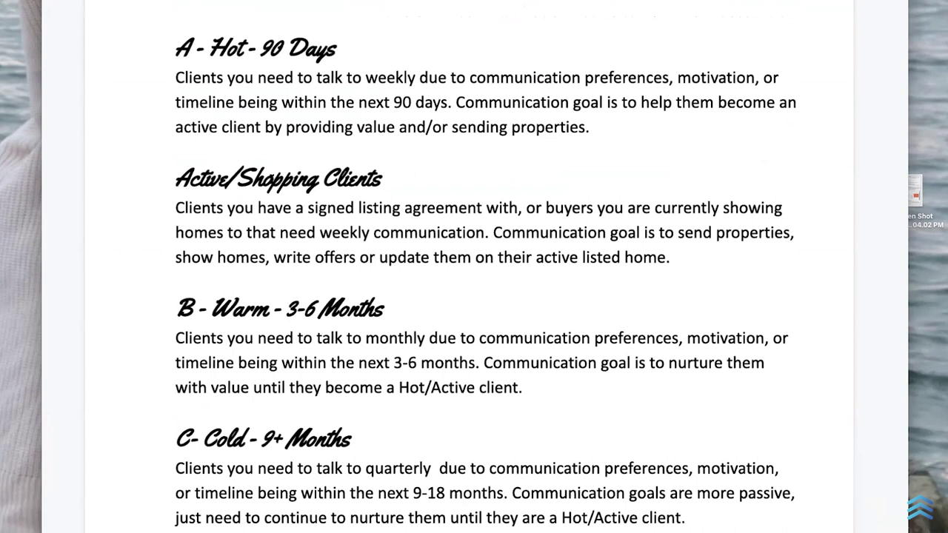
{"action": "triple_click", "coordinate": [412, 181]}
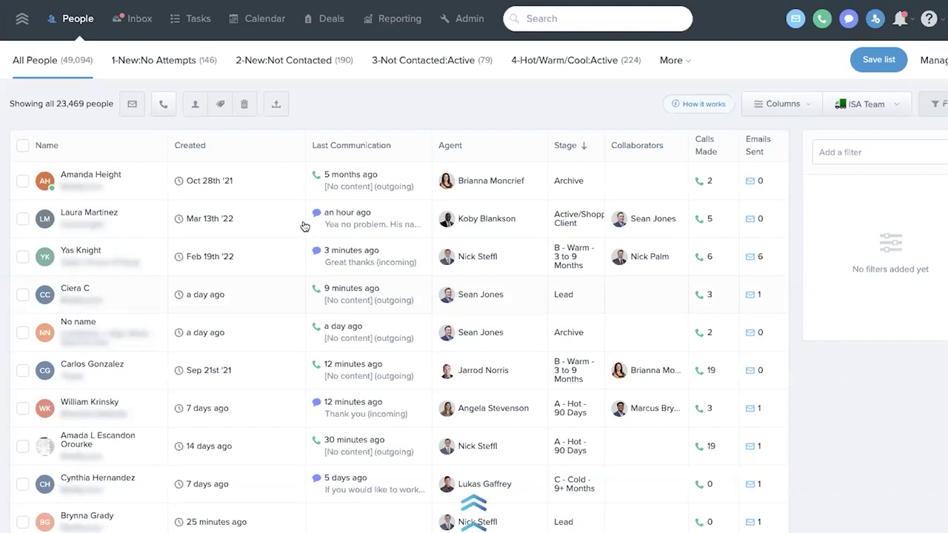
- In the CRM's list of all people, open the first contact's record to check its stage, and return to the list
{"action": "left_click", "coordinate": [945, 33]}
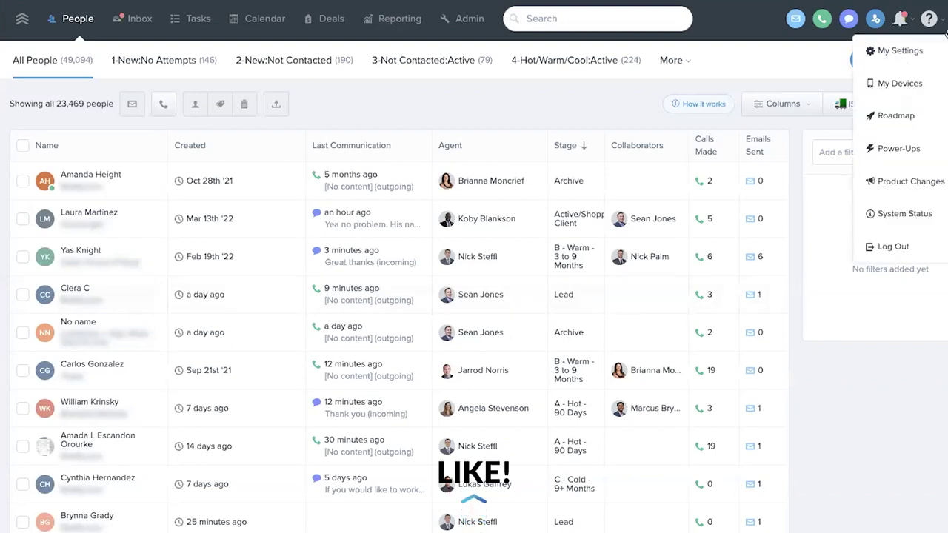
{"action": "left_click", "coordinate": [891, 157]}
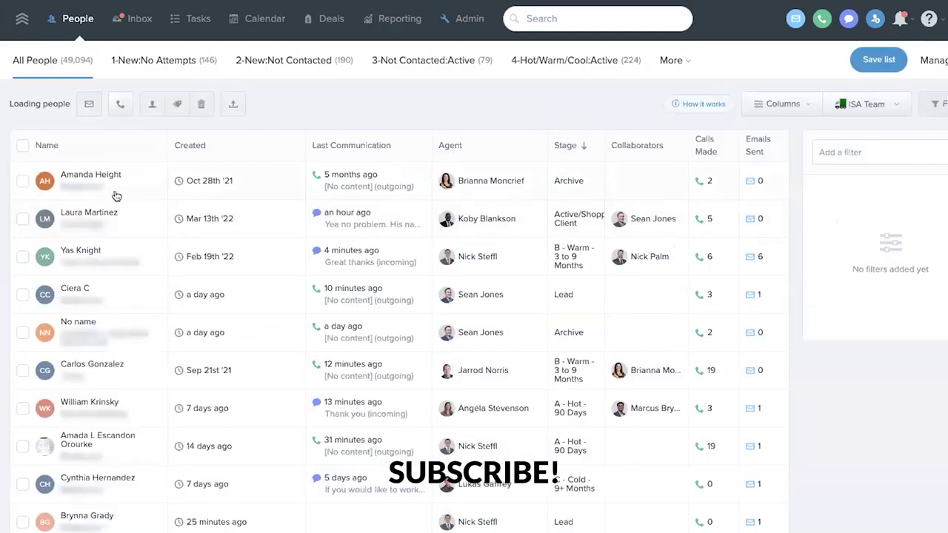
{"action": "left_click", "coordinate": [95, 179]}
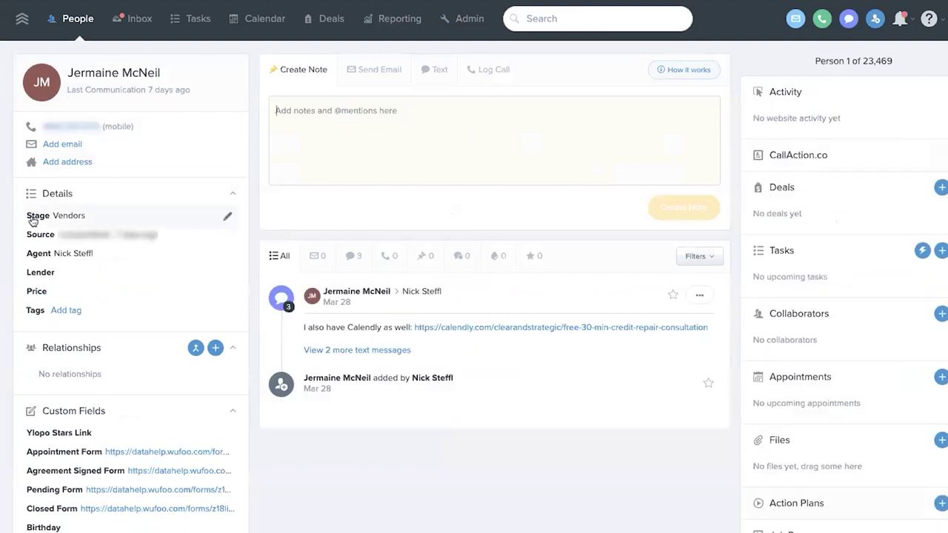
{"action": "mouse_move", "coordinate": [68, 149]}
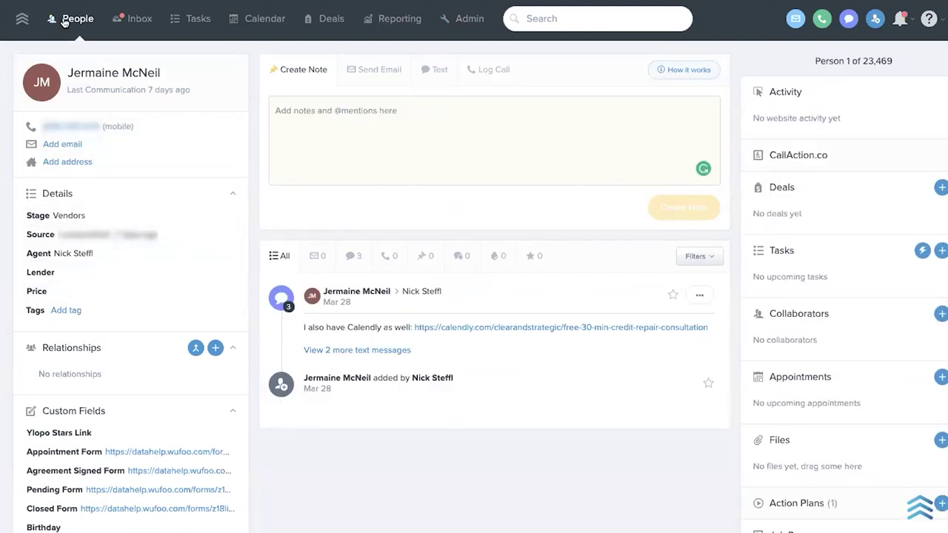
{"action": "left_click", "coordinate": [65, 21]}
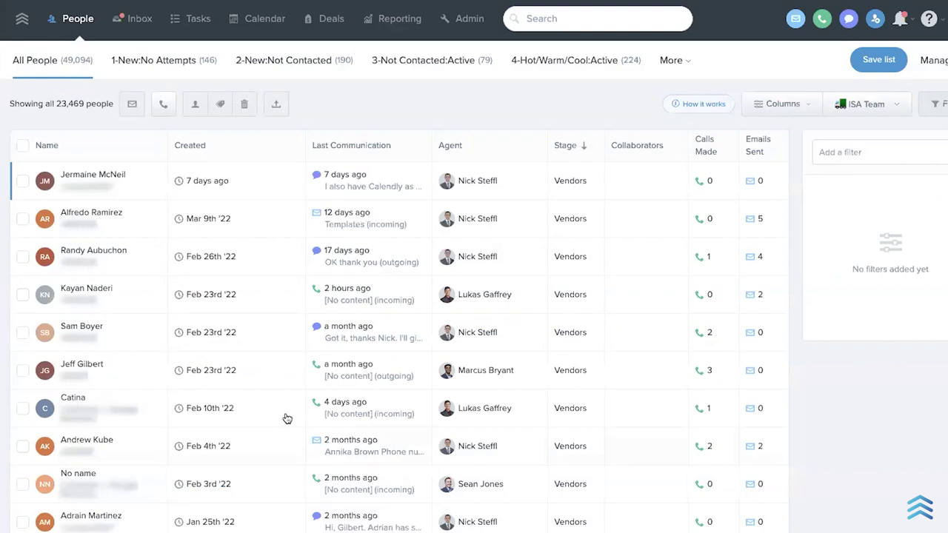
- Examine the filters of smart lists 1-New:No Attempts, 2-New:Not Contacted, 3-Not Contacted:Active and 4-Hot/Warm/Cool:Active
{"action": "left_click", "coordinate": [138, 66]}
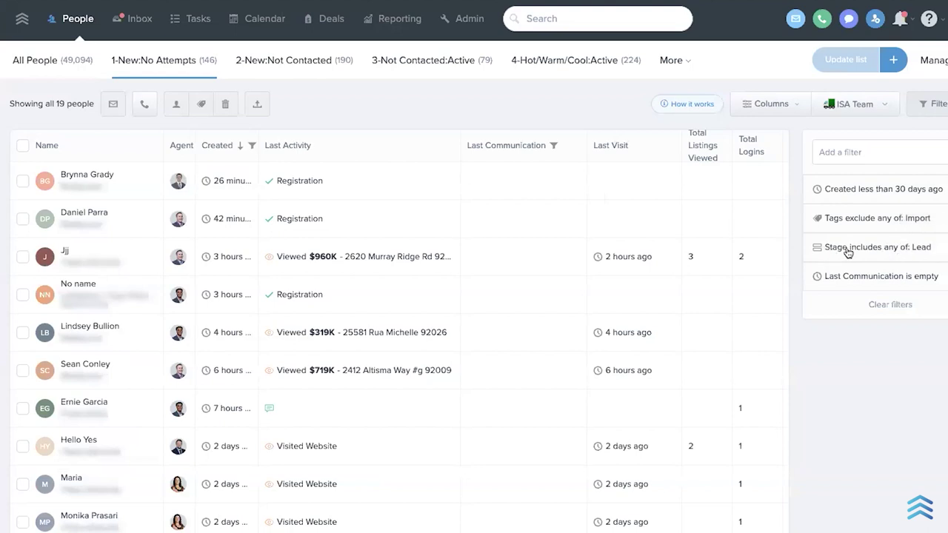
{"action": "left_click", "coordinate": [306, 59]}
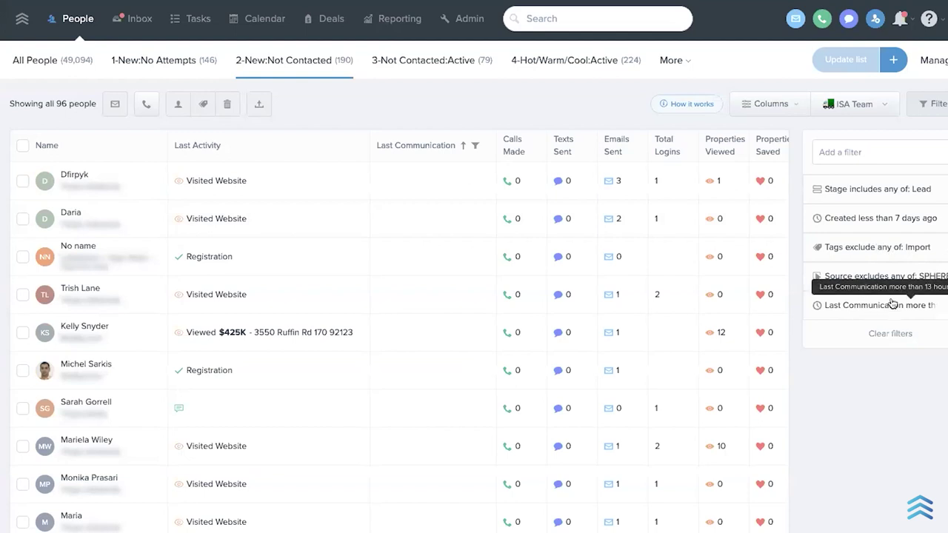
{"action": "left_click", "coordinate": [460, 65]}
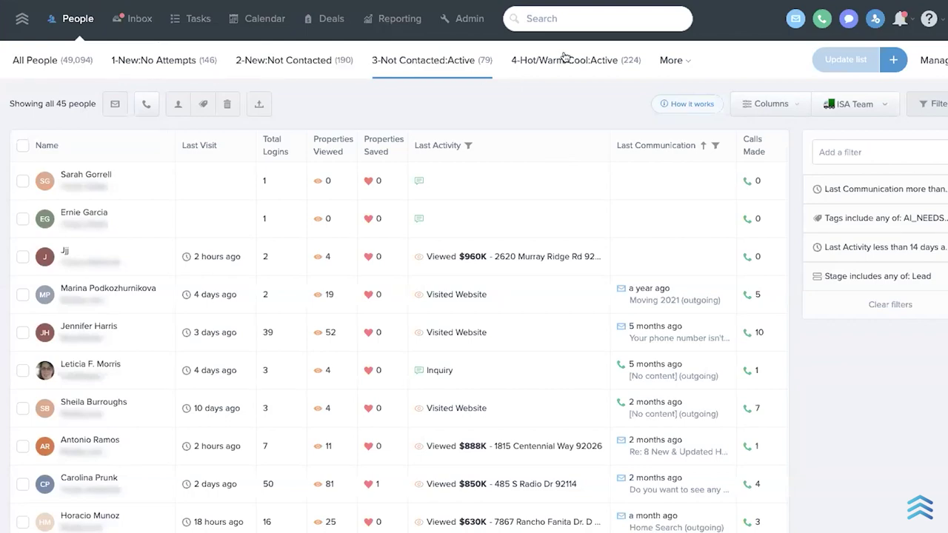
{"action": "left_click", "coordinate": [581, 79]}
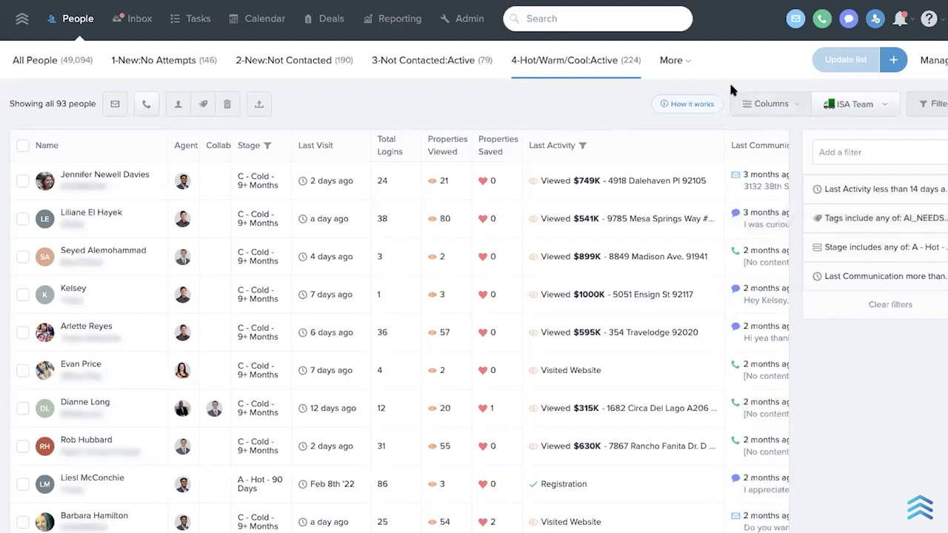
- Examine the stage and last-communication filters of the 5-Hot/Active Client, 6-Warm and 7-Cool Needs Contact smart lists
{"action": "left_click", "coordinate": [671, 60]}
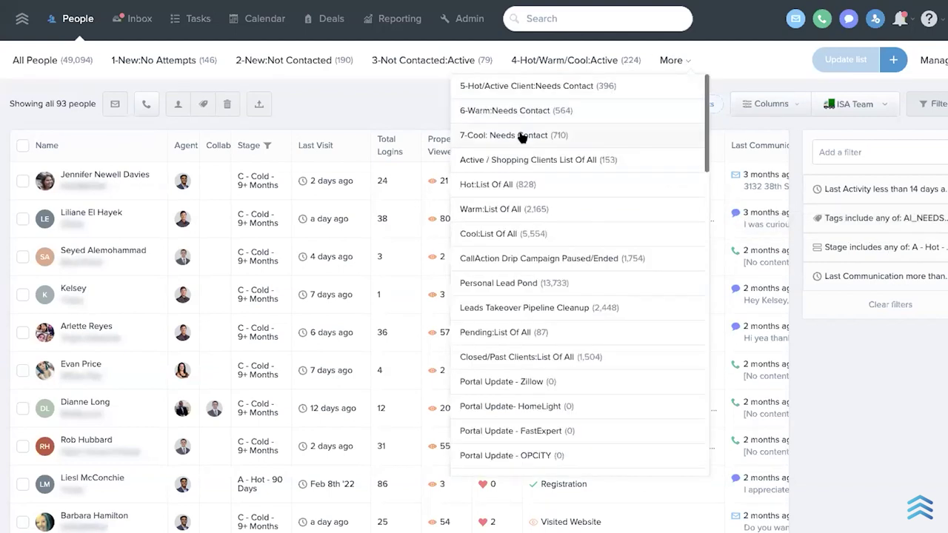
{"action": "left_click", "coordinate": [519, 87]}
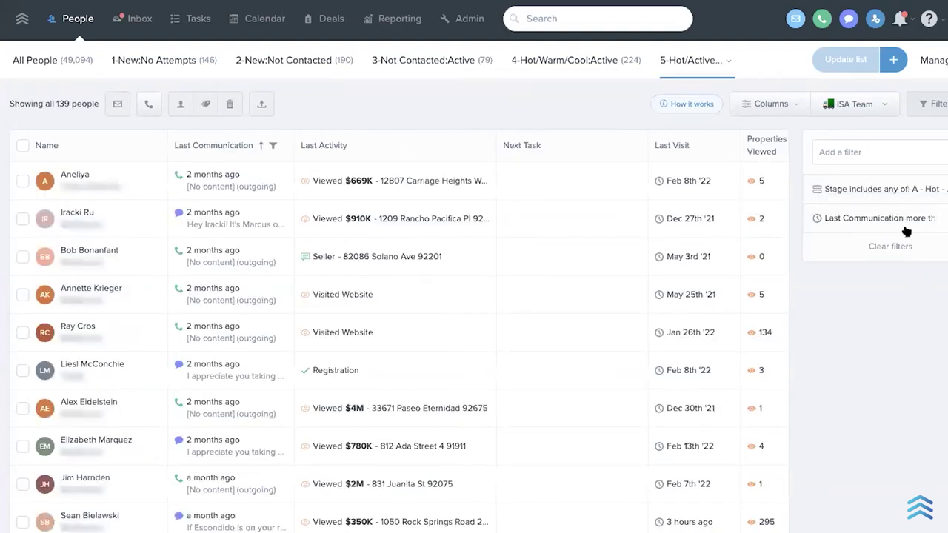
{"action": "left_click", "coordinate": [692, 60]}
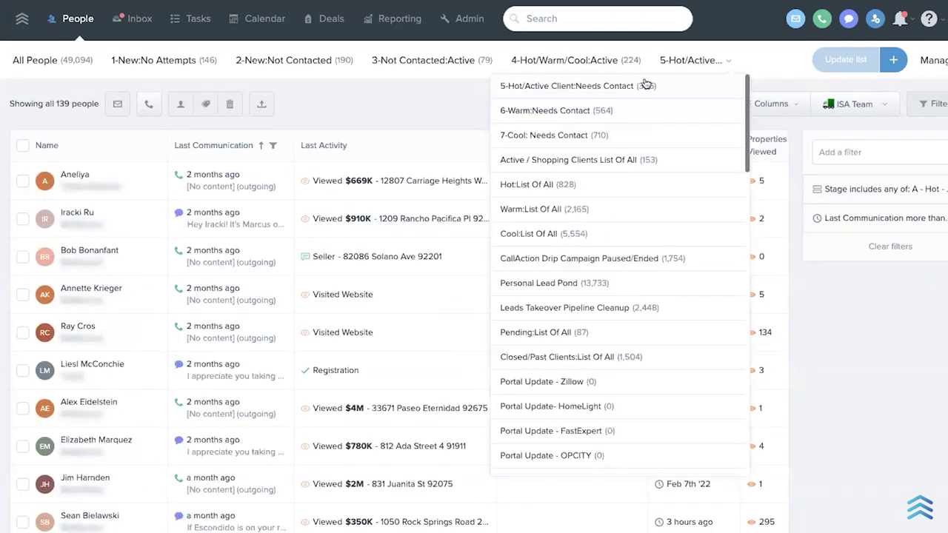
{"action": "left_click", "coordinate": [610, 109]}
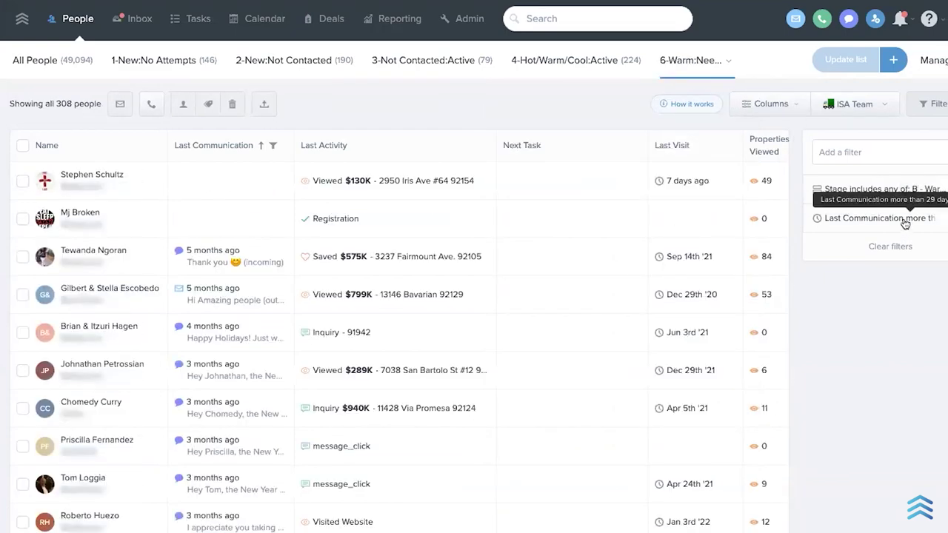
{"action": "left_click", "coordinate": [704, 60]}
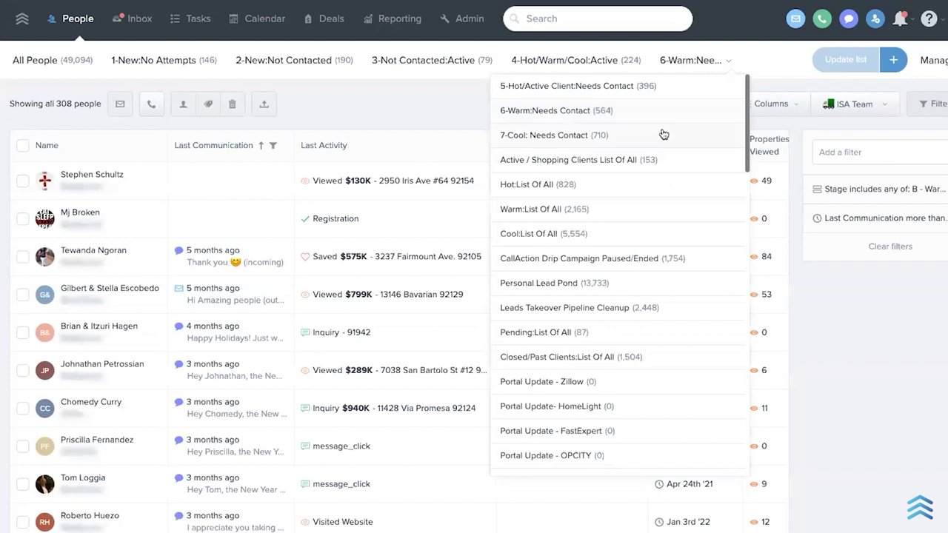
{"action": "left_click", "coordinate": [662, 133]}
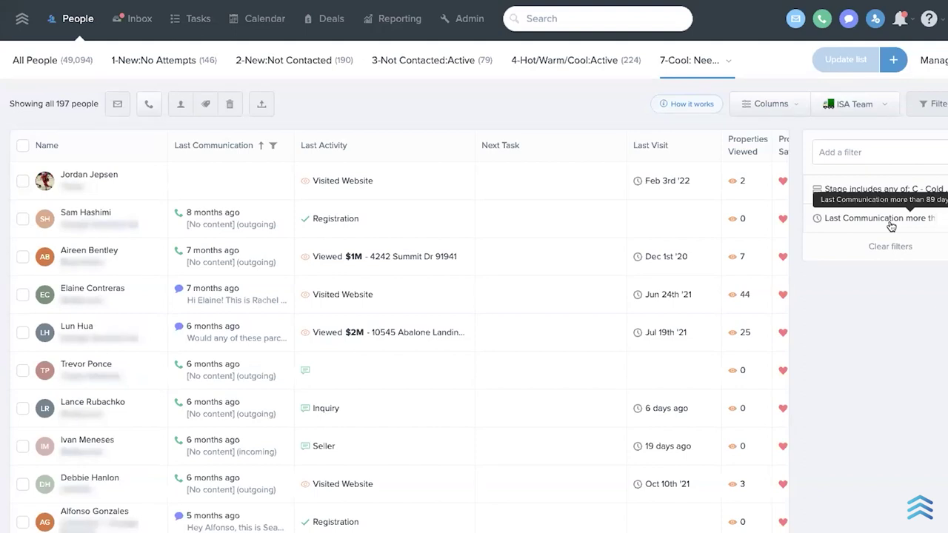
- Open the first contact in the 7-Cool list and look through the available Stage options without changing the stage
{"action": "left_click", "coordinate": [82, 175]}
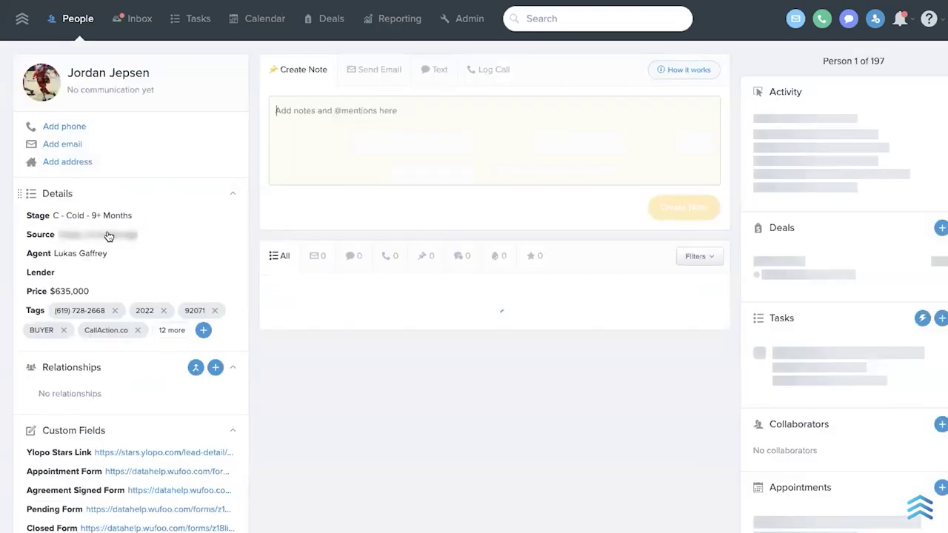
{"action": "left_click", "coordinate": [83, 222]}
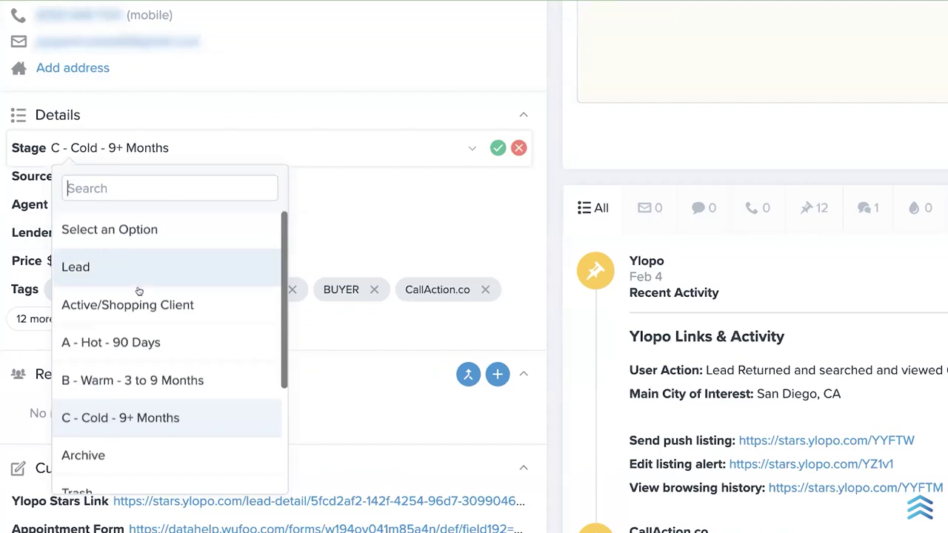
{"action": "scroll", "coordinate": [135, 343], "scroll_direction": "down", "scroll_amount": 2}
{"action": "scroll", "coordinate": [135, 343], "scroll_direction": "down", "scroll_amount": 1}
{"action": "scroll", "coordinate": [136, 344], "scroll_direction": "up", "scroll_amount": 1}
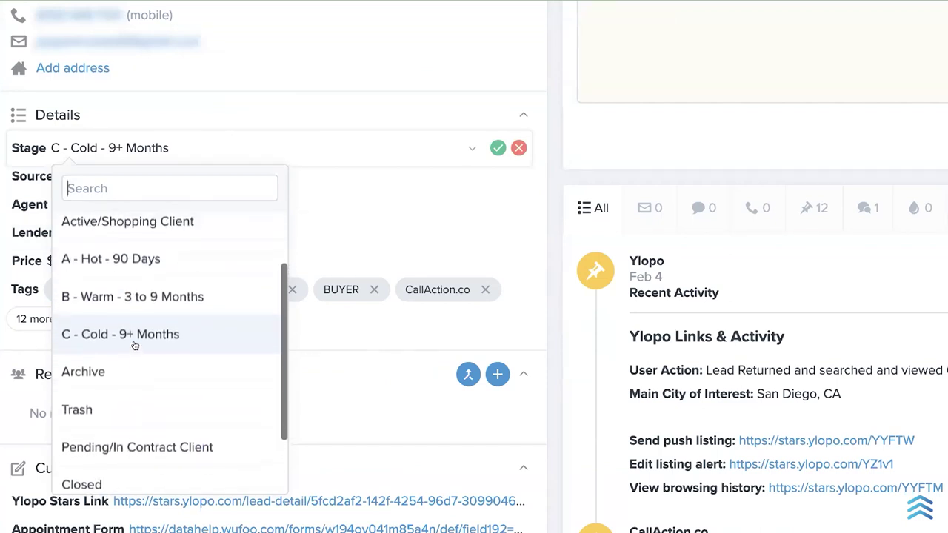
{"action": "scroll", "coordinate": [134, 345], "scroll_direction": "up", "scroll_amount": 1}
{"action": "scroll", "coordinate": [134, 345], "scroll_direction": "down", "scroll_amount": 2}
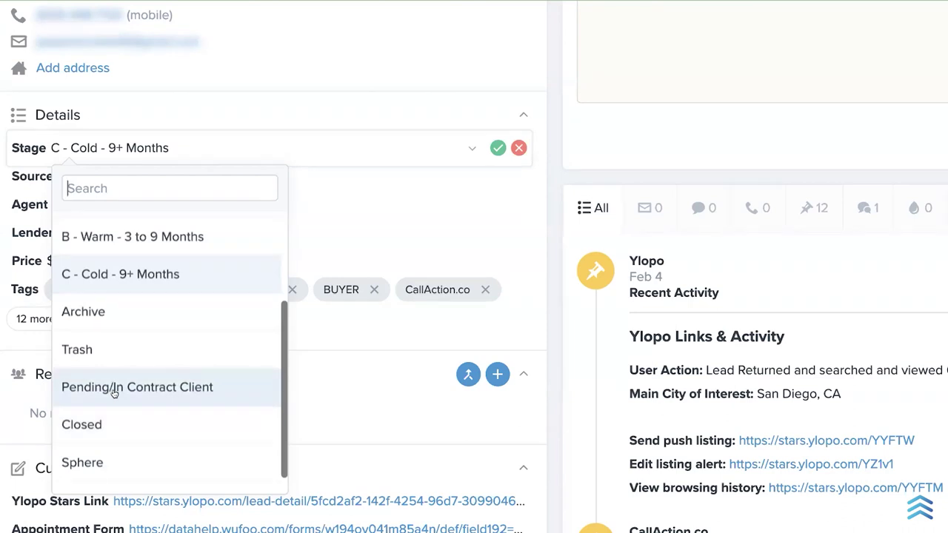
{"action": "left_click", "coordinate": [555, 199]}
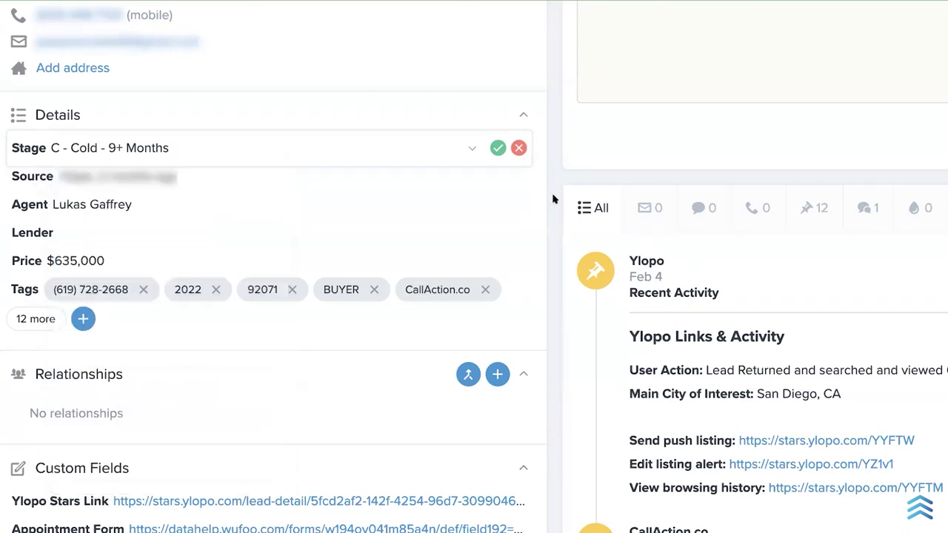
- Leave the contact's record and open the Buyers pipeline in Deals
{"action": "scroll", "coordinate": [323, 191], "scroll_direction": "up", "scroll_amount": 1}
{"action": "scroll", "coordinate": [323, 191], "scroll_direction": "up", "scroll_amount": 3}
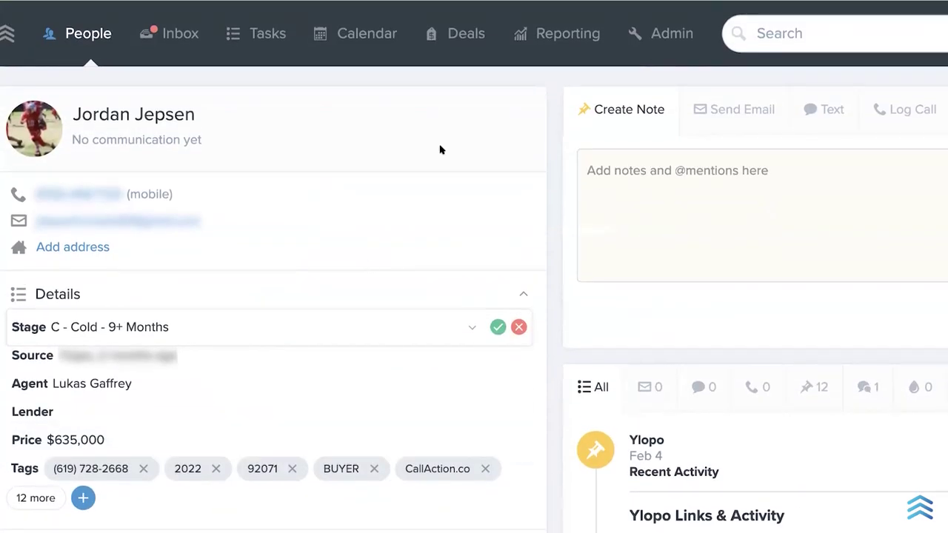
{"action": "left_click", "coordinate": [478, 40]}
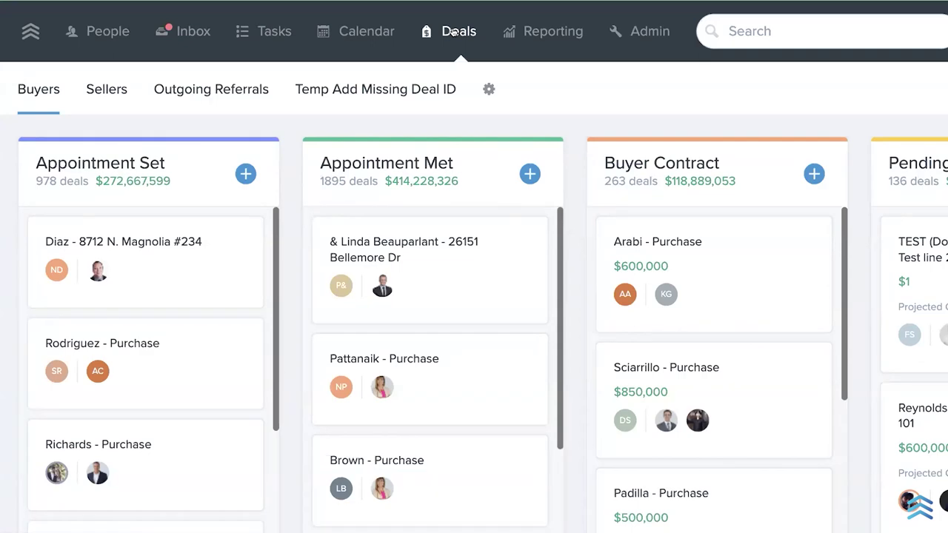
- Return to the people list, open the first contact and start a new deal from the contact's record
{"action": "left_click", "coordinate": [453, 31]}
{"action": "left_click", "coordinate": [97, 38]}
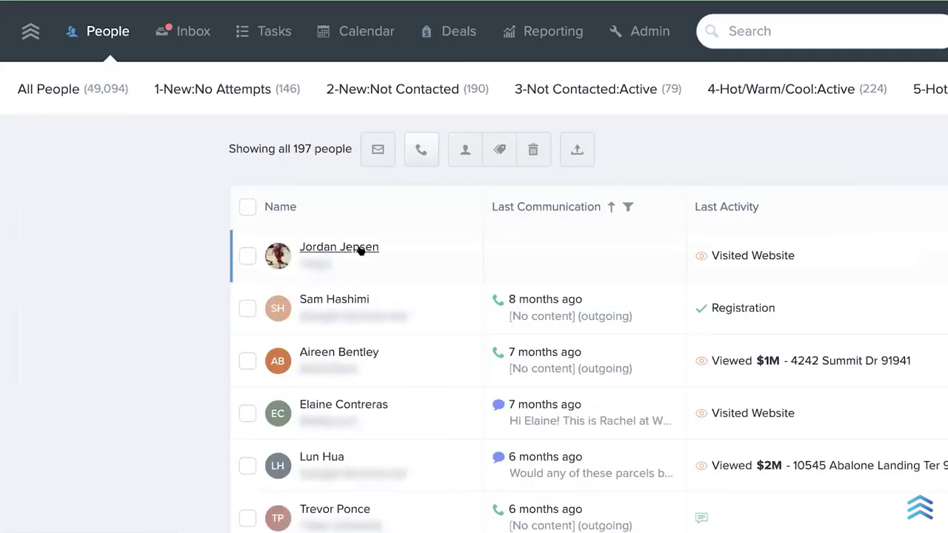
{"action": "left_click", "coordinate": [354, 251]}
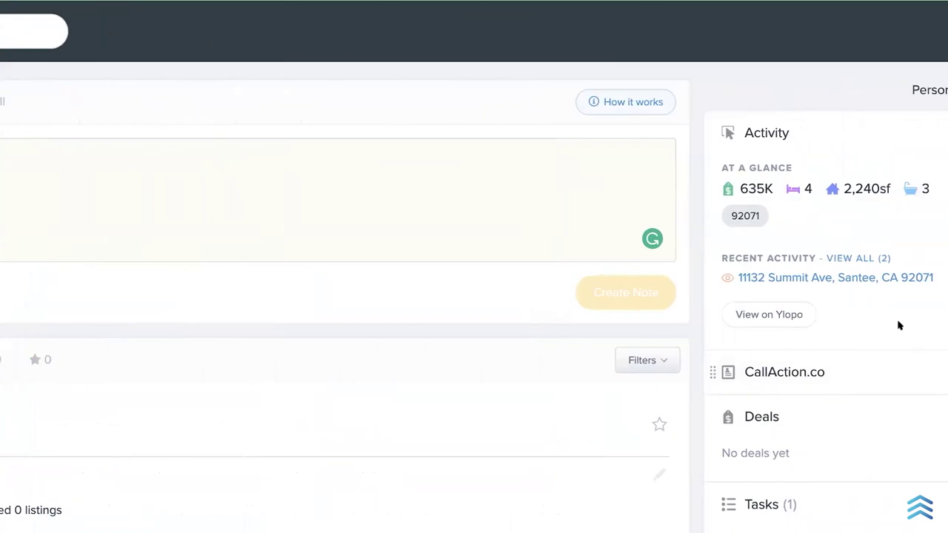
{"action": "left_click", "coordinate": [932, 416]}
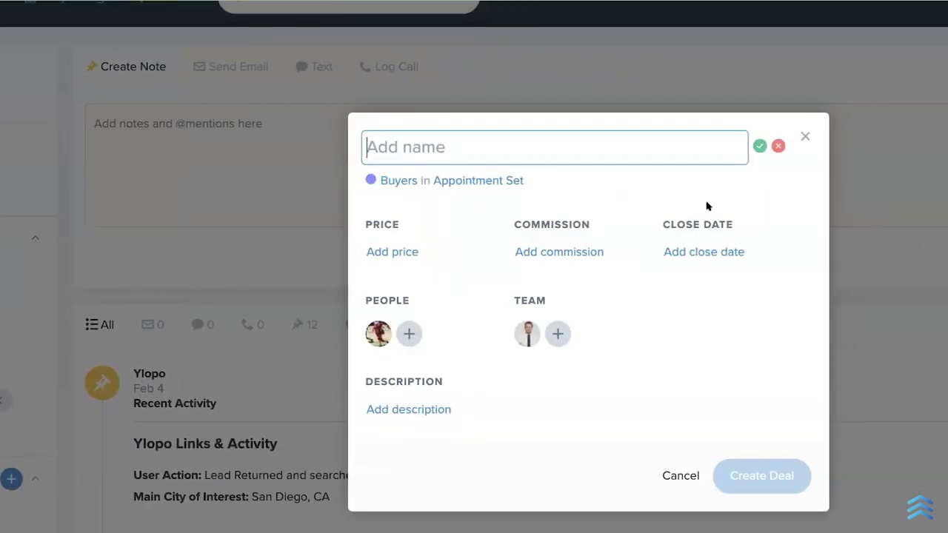
- Look through the new deal's stage and pipeline options, discard the deal without creating it, and return to Deals
{"action": "left_click", "coordinate": [457, 180]}
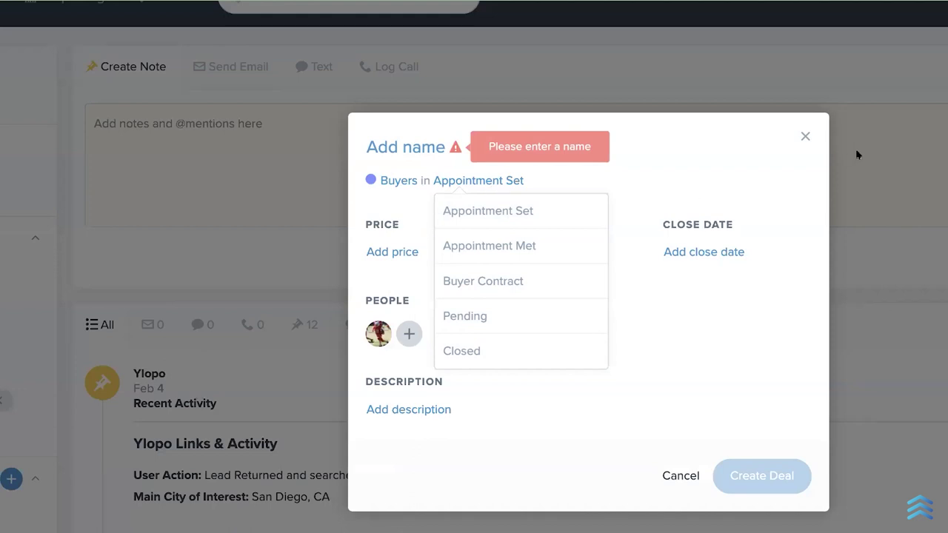
{"action": "left_click", "coordinate": [493, 212]}
{"action": "left_click", "coordinate": [398, 181]}
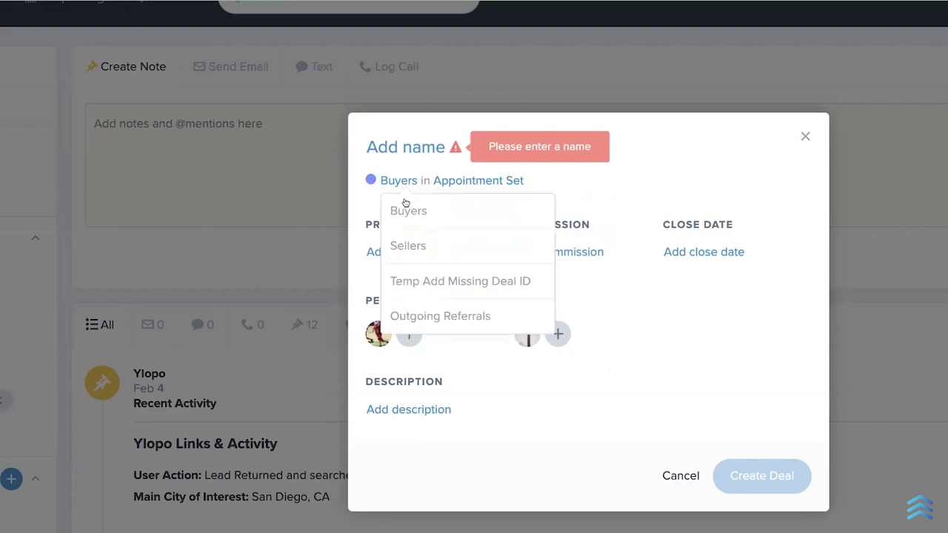
{"action": "left_click", "coordinate": [804, 138]}
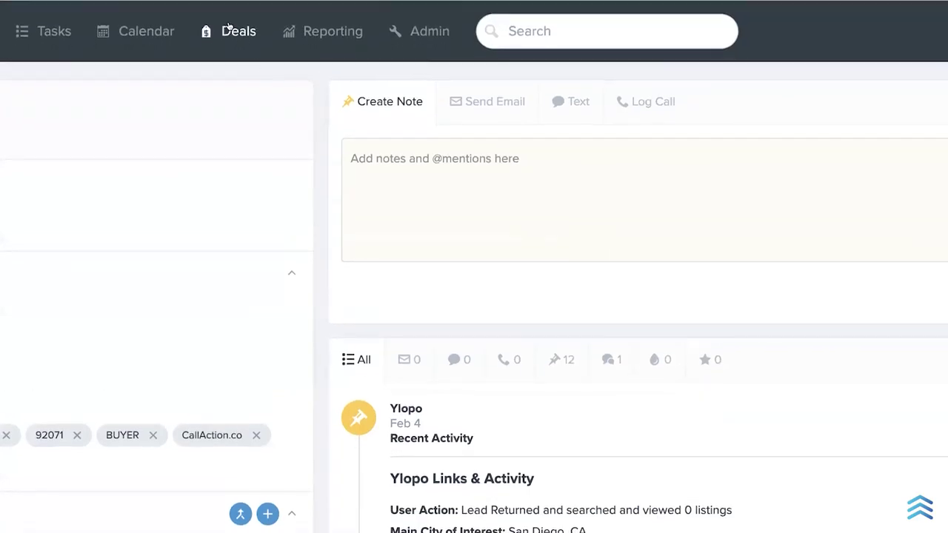
{"action": "left_click", "coordinate": [229, 30]}
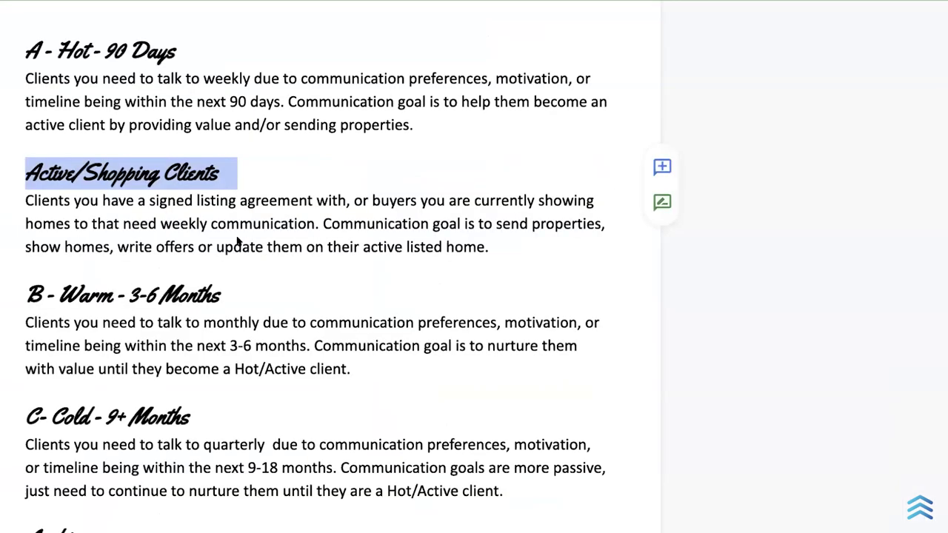
- In the stage definitions document, find the diagram that crosses the deal stages with the lead stages
{"action": "scroll", "coordinate": [556, 254], "scroll_direction": "down", "scroll_amount": 9}
{"action": "scroll", "coordinate": [558, 257], "scroll_direction": "down", "scroll_amount": 3}
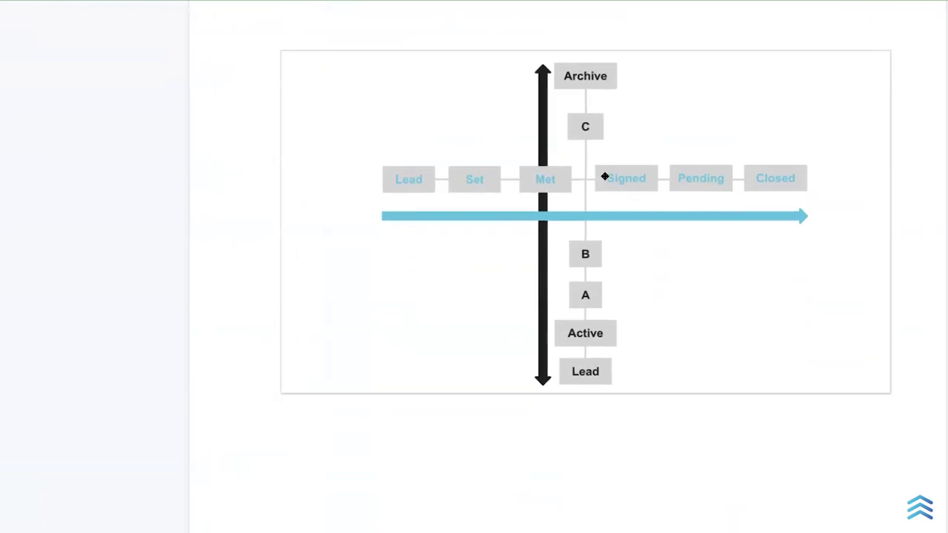
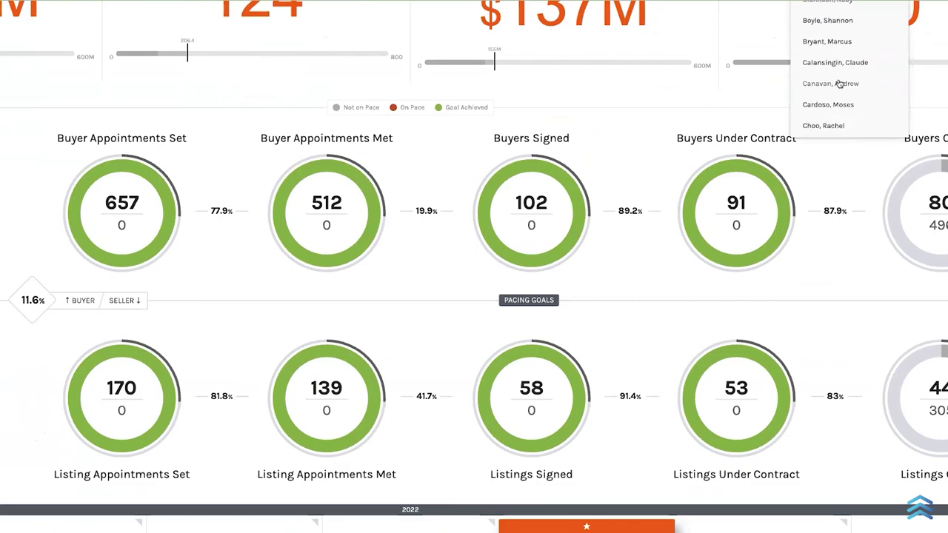
- Set the sales dashboard's scope to a single agent and view that agent's buyer and listing conversion figures
{"action": "left_click", "coordinate": [842, 98]}
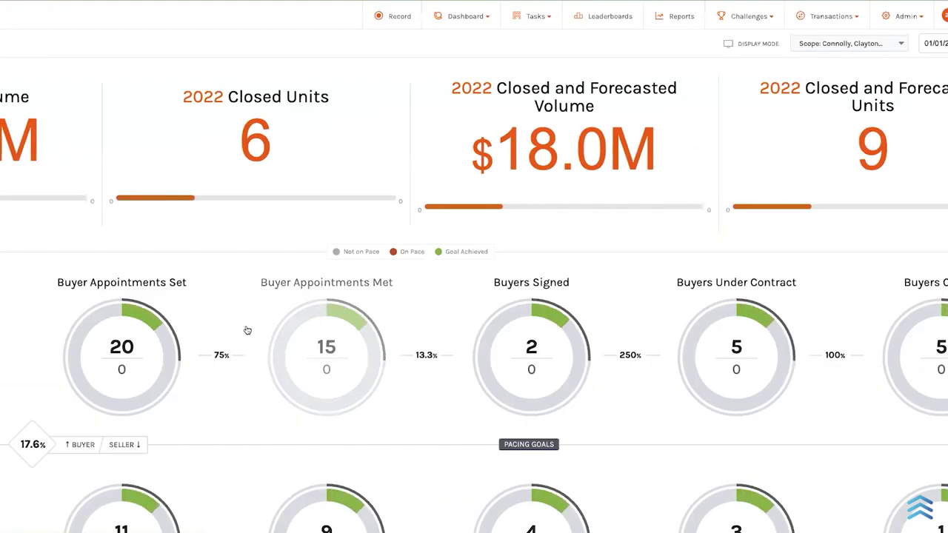
{"action": "scroll", "coordinate": [306, 218], "scroll_direction": "down", "scroll_amount": 3}
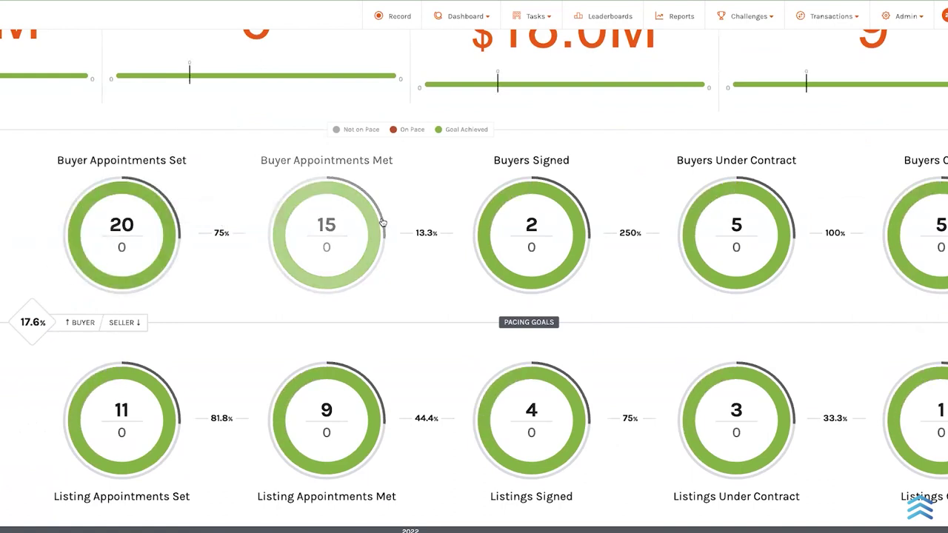
{"action": "scroll", "coordinate": [202, 170], "scroll_direction": "down", "scroll_amount": 2}
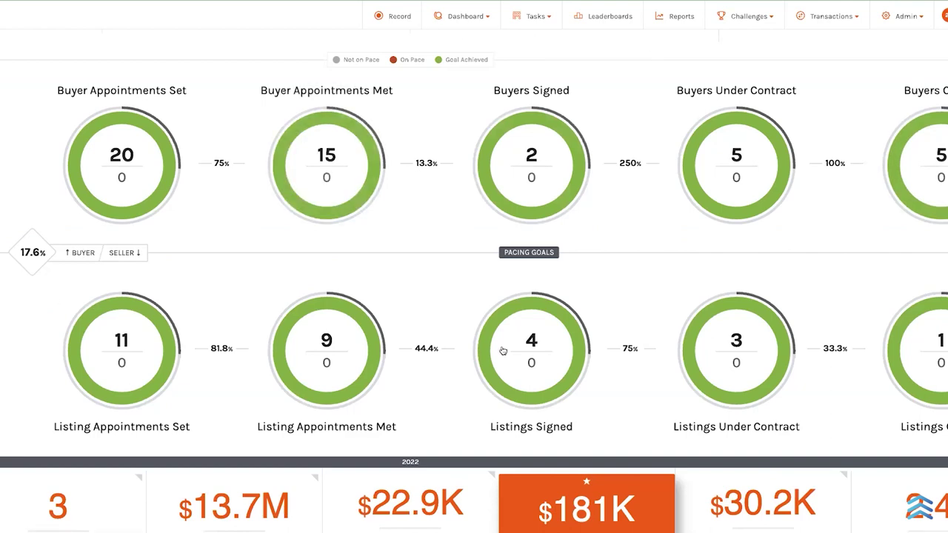
- Open the records behind the agent's Buyer Appointments Met figure, sort them by status and review the rows
{"action": "left_click", "coordinate": [324, 186]}
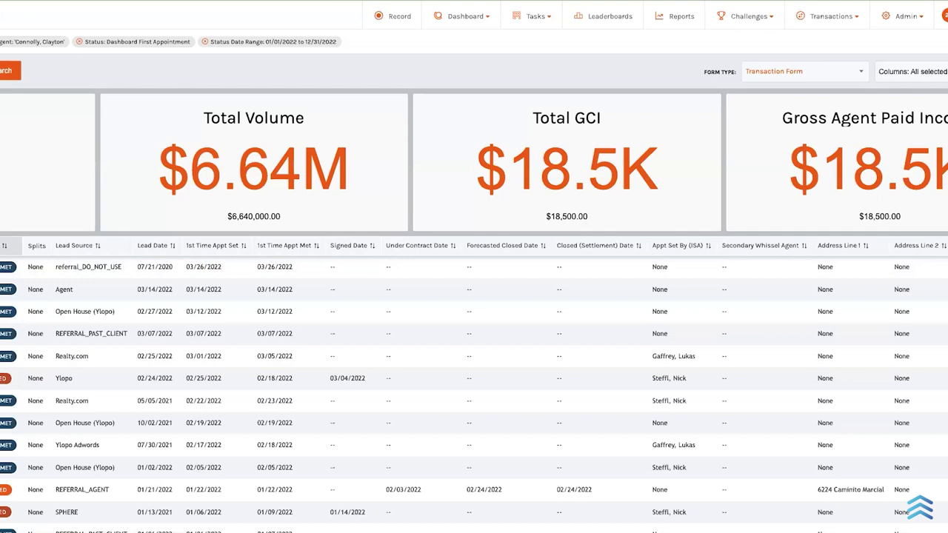
{"action": "left_click", "coordinate": [3, 245]}
{"action": "scroll", "coordinate": [3, 355], "scroll_direction": "down", "scroll_amount": 5}
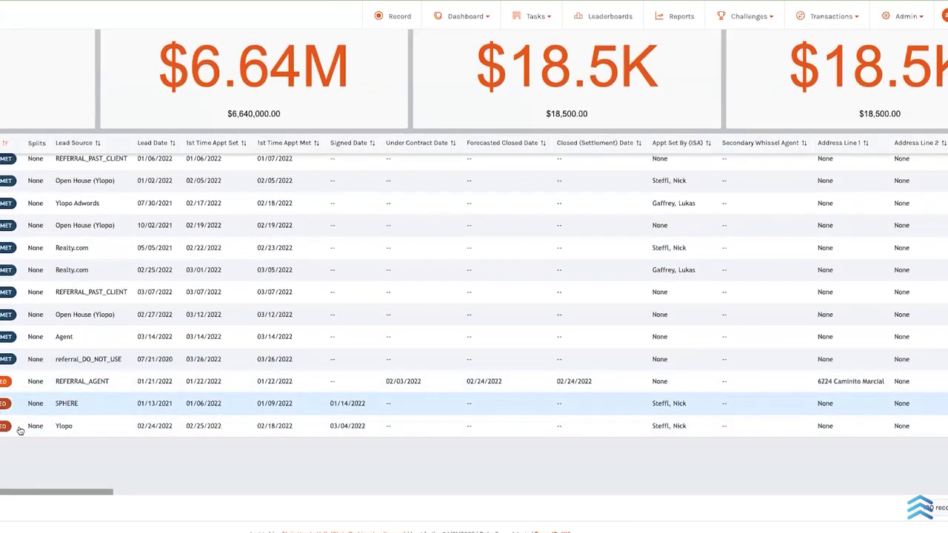
{"action": "scroll", "coordinate": [15, 427], "scroll_direction": "up", "scroll_amount": 2}
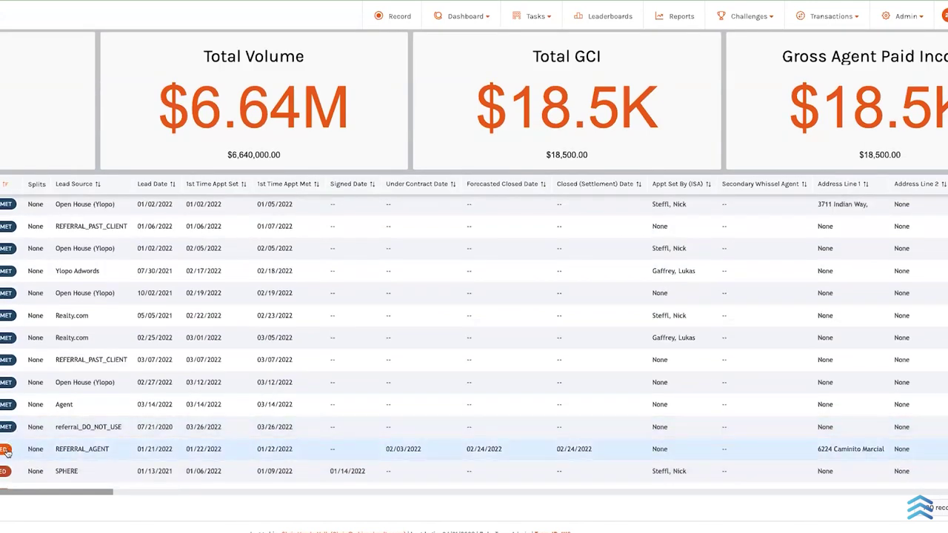
{"action": "scroll", "coordinate": [3, 415], "scroll_direction": "up", "scroll_amount": 2}
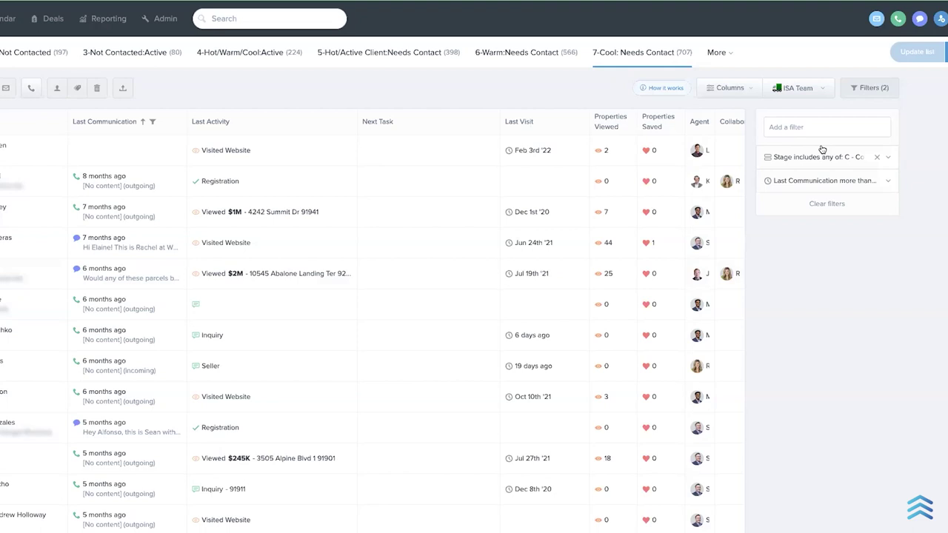
- Remove the Last Communication and Stage filters from the CRM's 7-Cool: Needs Contact list
{"action": "left_click", "coordinate": [872, 184]}
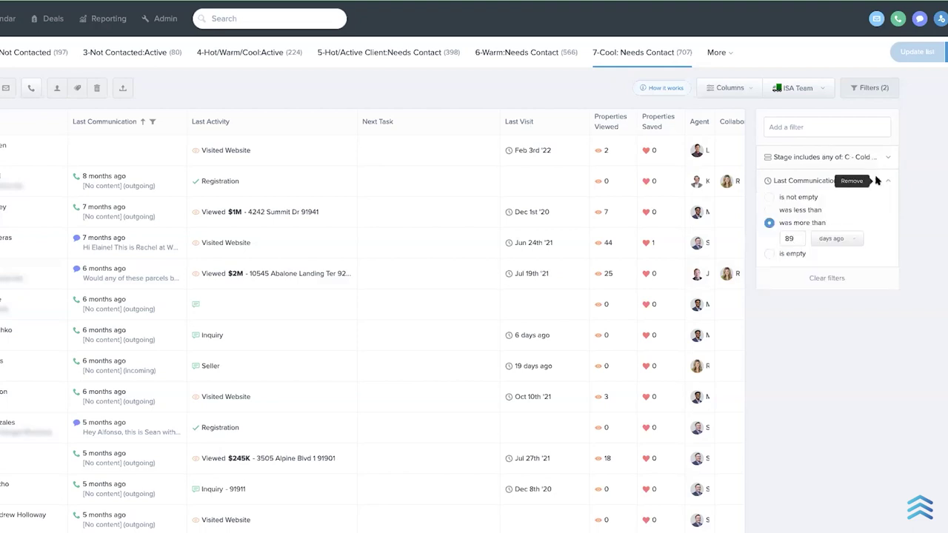
{"action": "left_click", "coordinate": [876, 181]}
{"action": "left_click", "coordinate": [879, 157]}
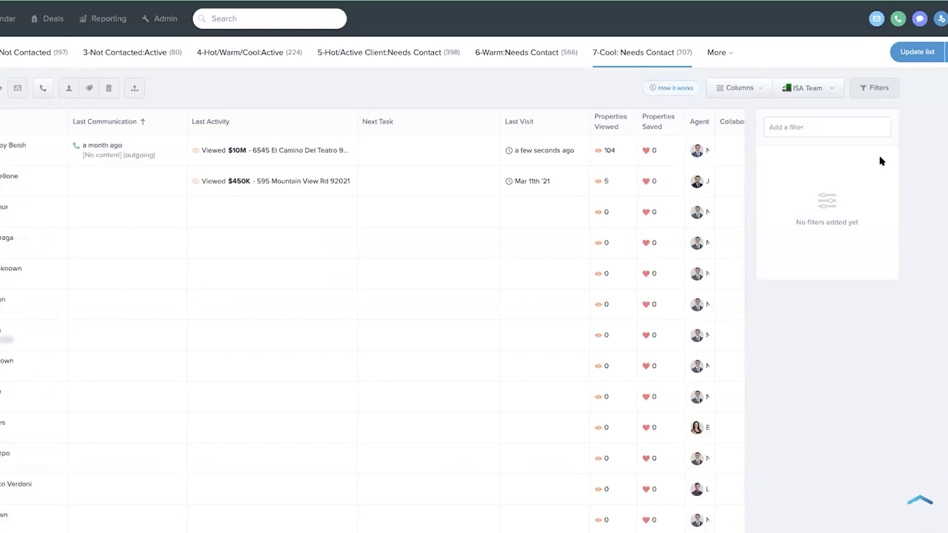
- Add a Deal Stage filter that includes Buyers - Appointment Met and Buyers - Buyer Contract
{"action": "left_click", "coordinate": [832, 126]}
{"action": "type", "text": "deal"}
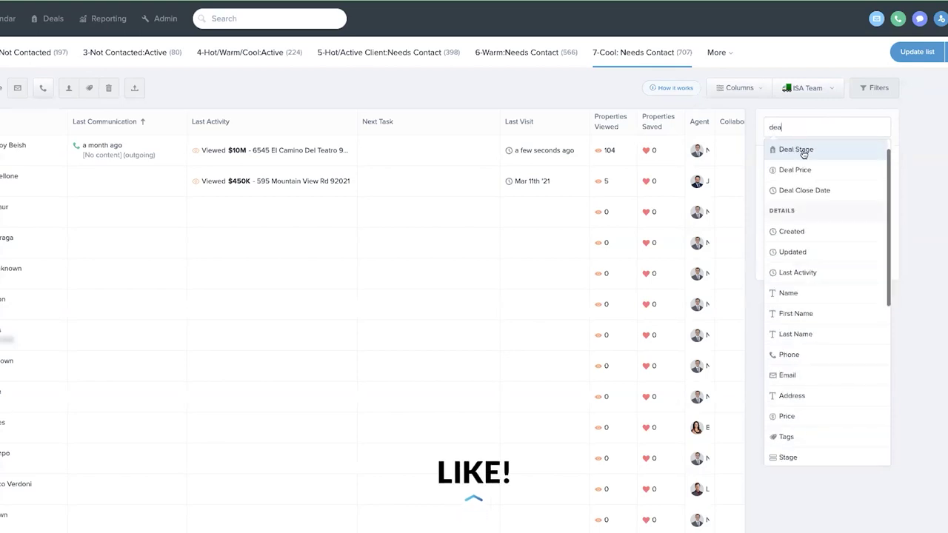
{"action": "left_click", "coordinate": [800, 152]}
{"action": "left_click", "coordinate": [790, 186]}
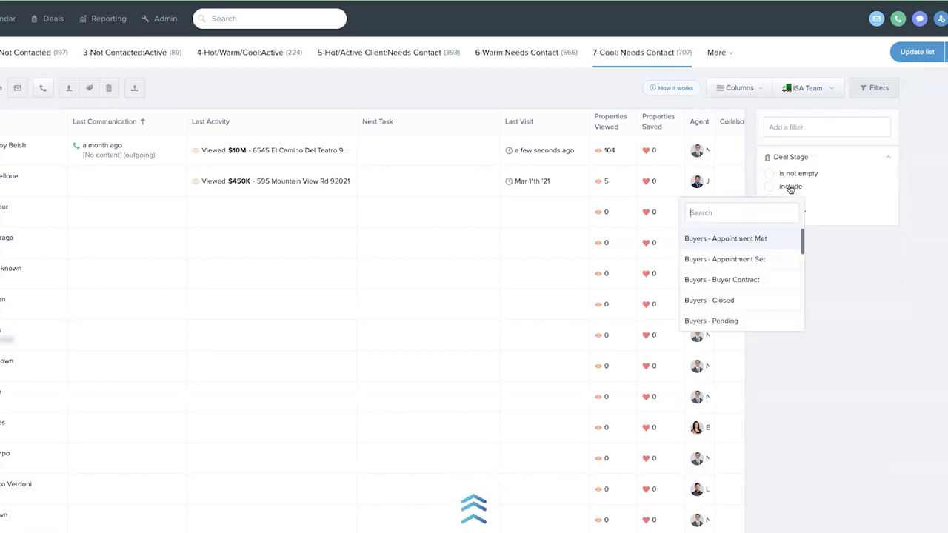
{"action": "left_click", "coordinate": [733, 240]}
{"action": "left_click", "coordinate": [884, 201]}
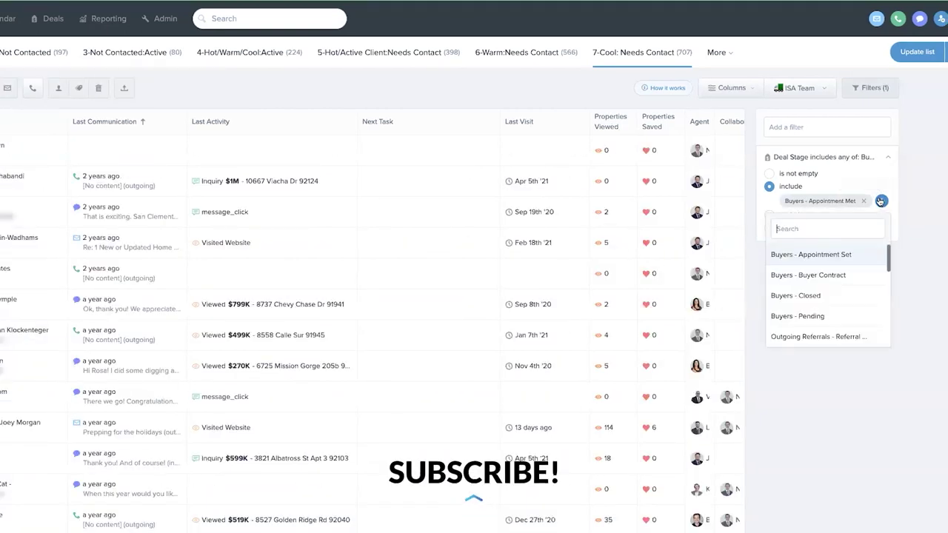
{"action": "scroll", "coordinate": [834, 283], "scroll_direction": "down", "scroll_amount": 1}
{"action": "scroll", "coordinate": [832, 266], "scroll_direction": "up", "scroll_amount": 1}
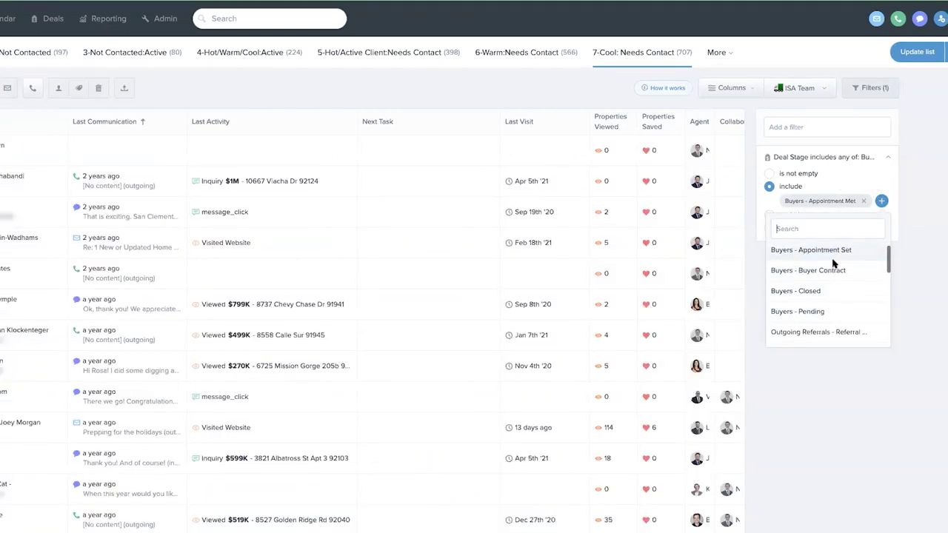
{"action": "left_click", "coordinate": [827, 274]}
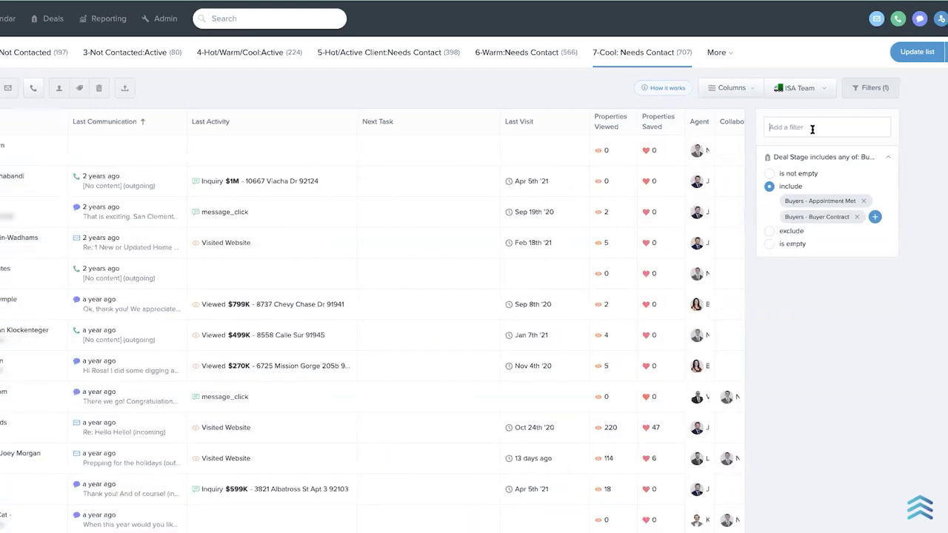
- Add a Stage filter that includes B - Warm - 3 to 9 Months
{"action": "left_click", "coordinate": [812, 128]}
{"action": "type", "text": "stage"}
{"action": "left_click", "coordinate": [796, 164]}
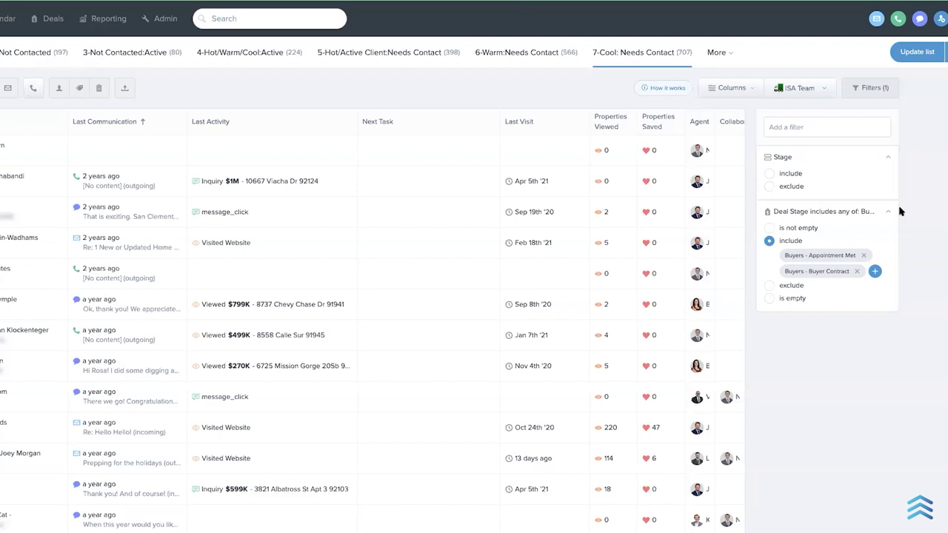
{"action": "left_click", "coordinate": [791, 177]}
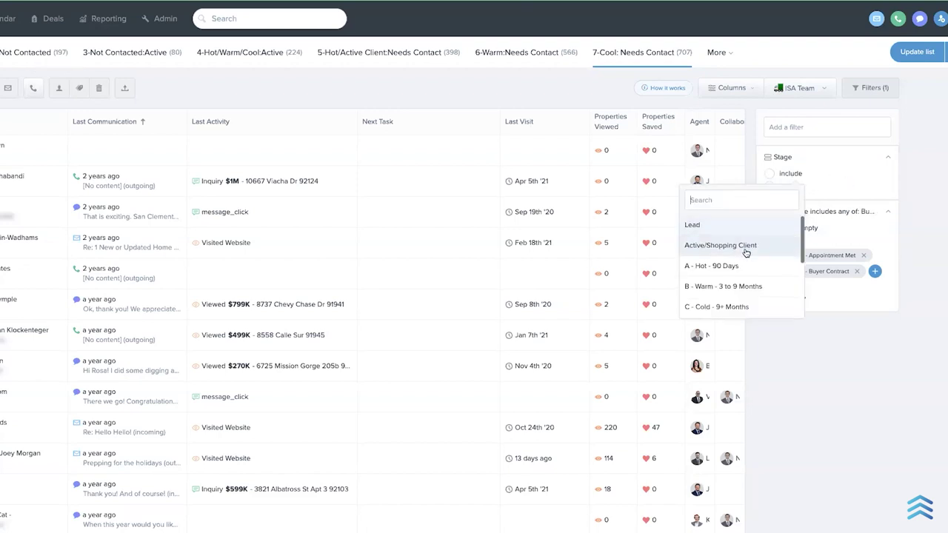
{"action": "scroll", "coordinate": [741, 248], "scroll_direction": "down", "scroll_amount": 1}
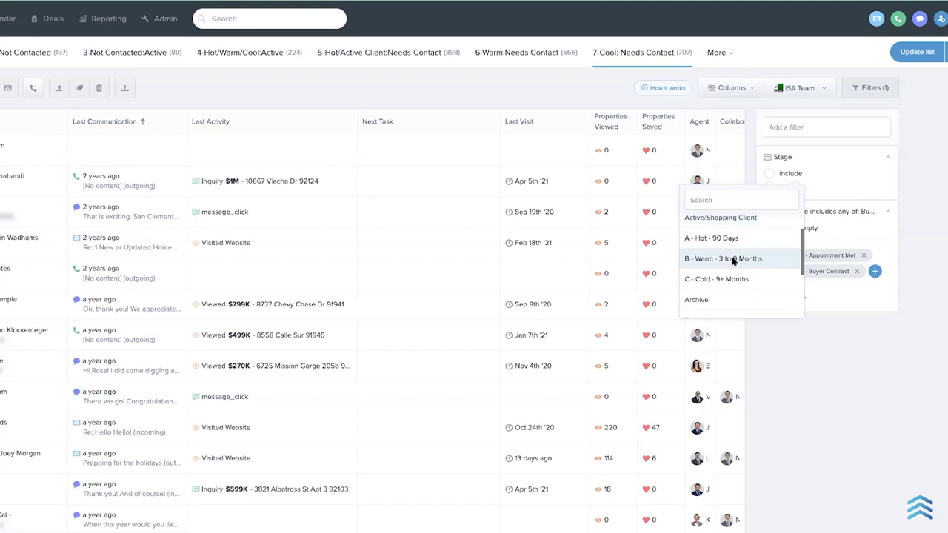
{"action": "left_click", "coordinate": [731, 258]}
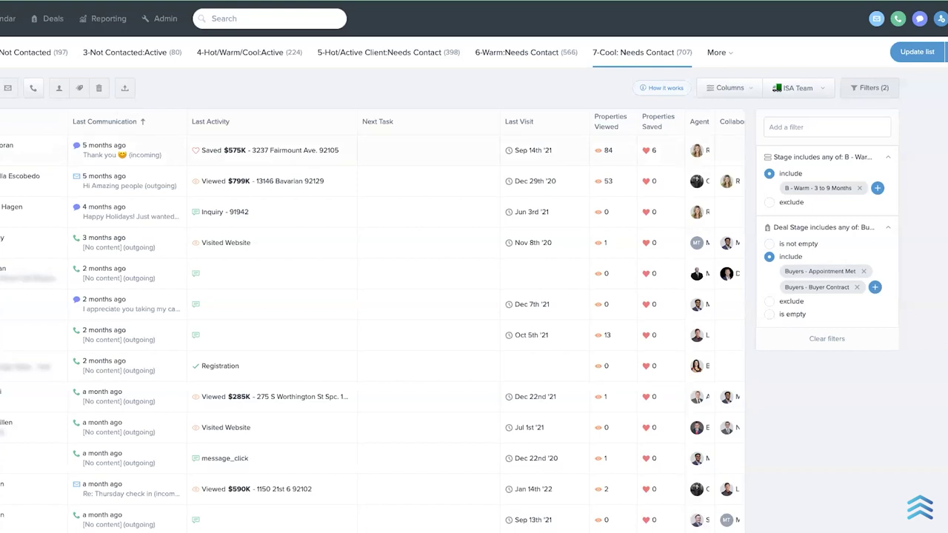
{"action": "left_click", "coordinate": [789, 129]}
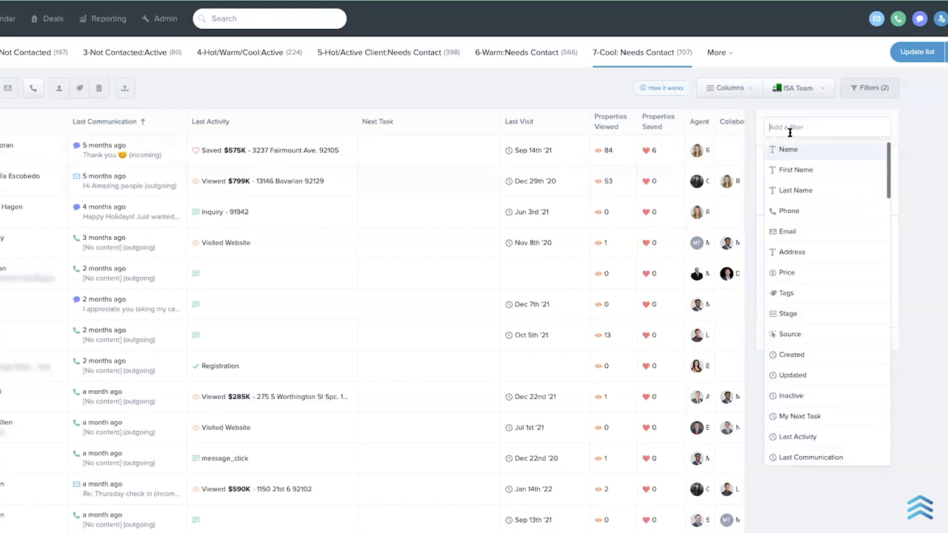
{"action": "type", "text": "last"}
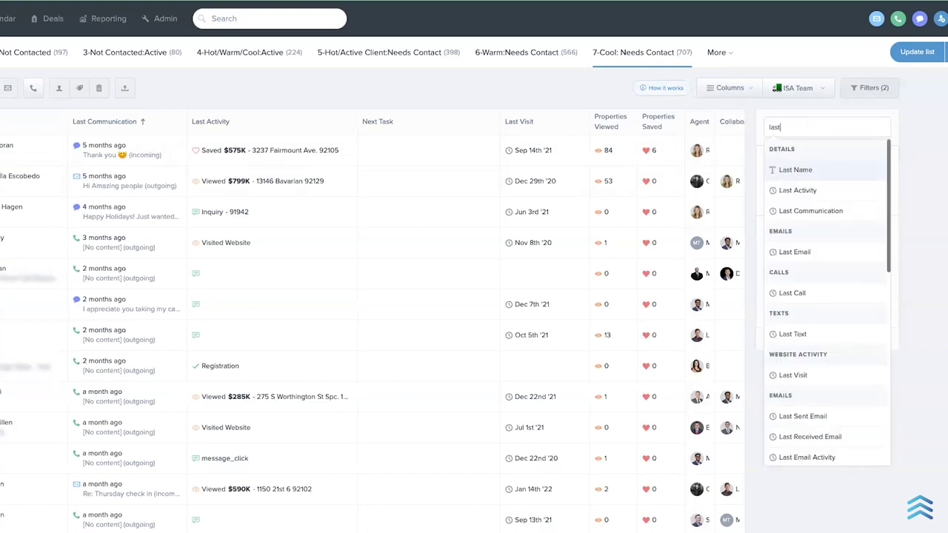
{"action": "key", "text": "BackSpace"}
{"action": "key", "text": "BackSpace"}
{"action": "key", "text": "BackSpace"}
{"action": "key", "text": "BackSpace"}
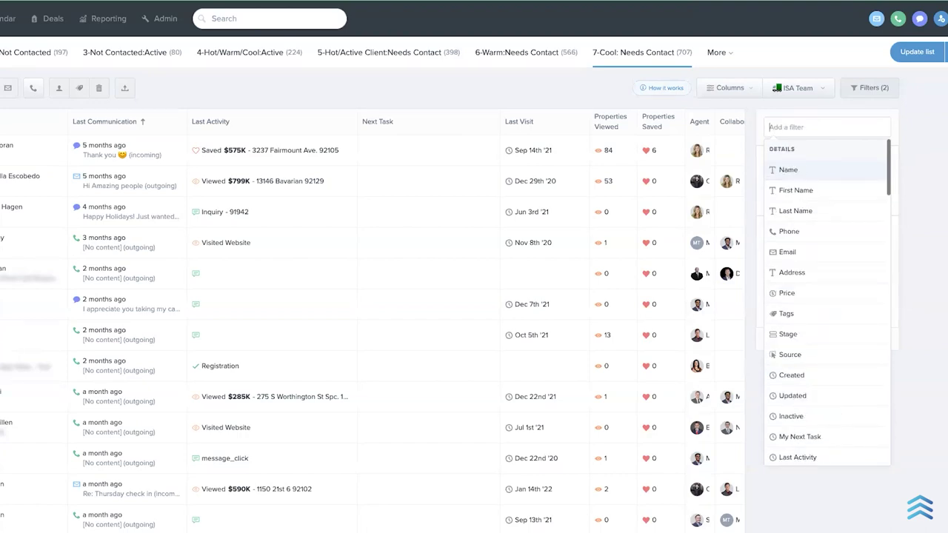
{"action": "key", "text": "Escape"}
- Look through the last communications and activity of the filtered people, and open the first contact's record
{"action": "scroll", "coordinate": [113, 176], "scroll_direction": "down", "scroll_amount": 1}
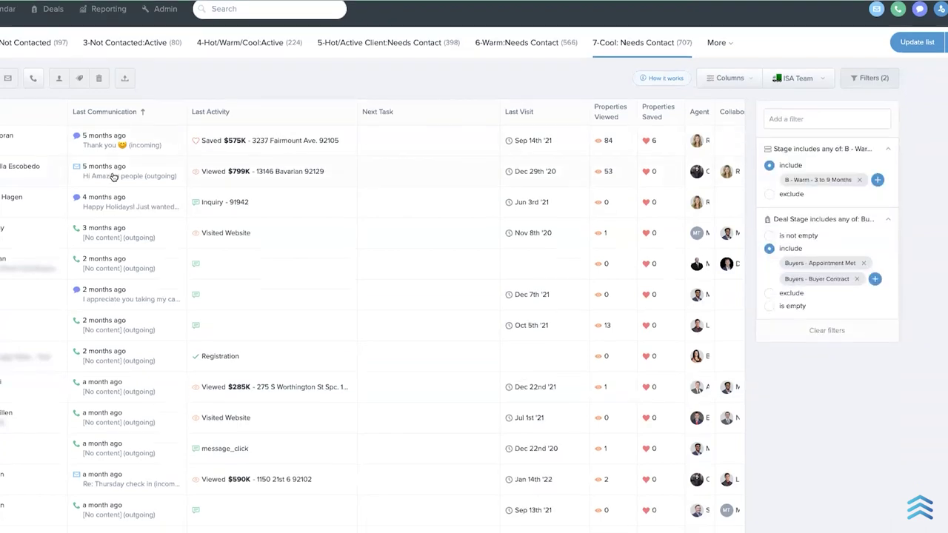
{"action": "scroll", "coordinate": [112, 176], "scroll_direction": "down", "scroll_amount": 4}
{"action": "scroll", "coordinate": [112, 178], "scroll_direction": "up", "scroll_amount": 3}
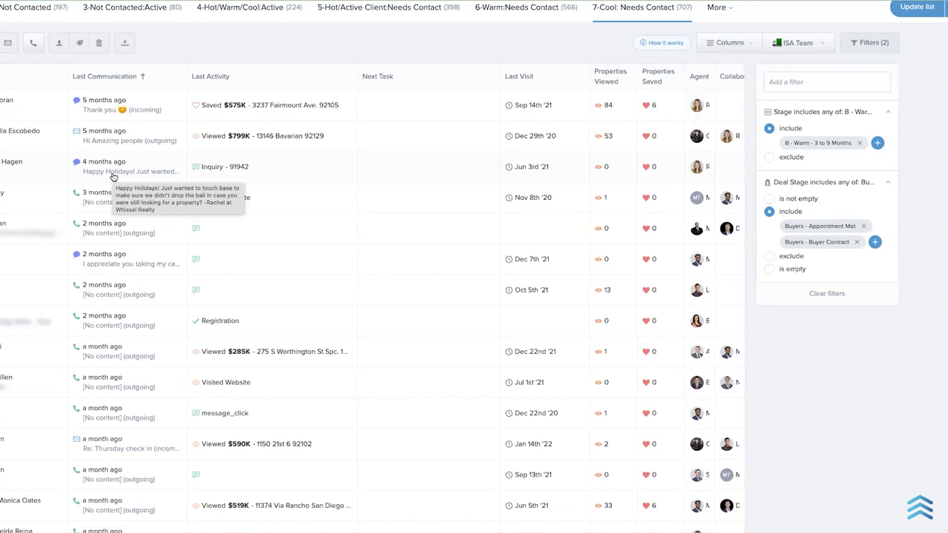
{"action": "scroll", "coordinate": [265, 163], "scroll_direction": "down", "scroll_amount": 3}
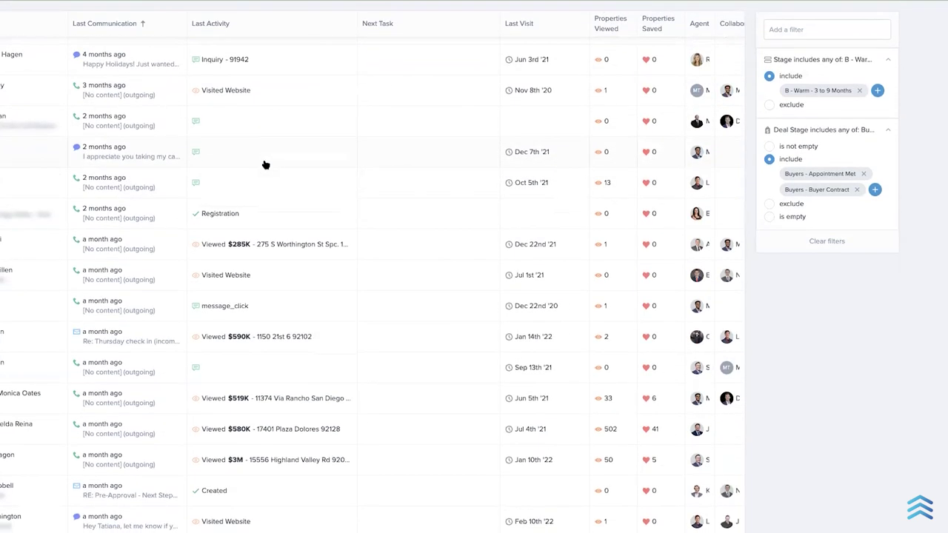
{"action": "scroll", "coordinate": [217, 122], "scroll_direction": "down", "scroll_amount": 1}
{"action": "scroll", "coordinate": [792, 109], "scroll_direction": "up", "scroll_amount": 5}
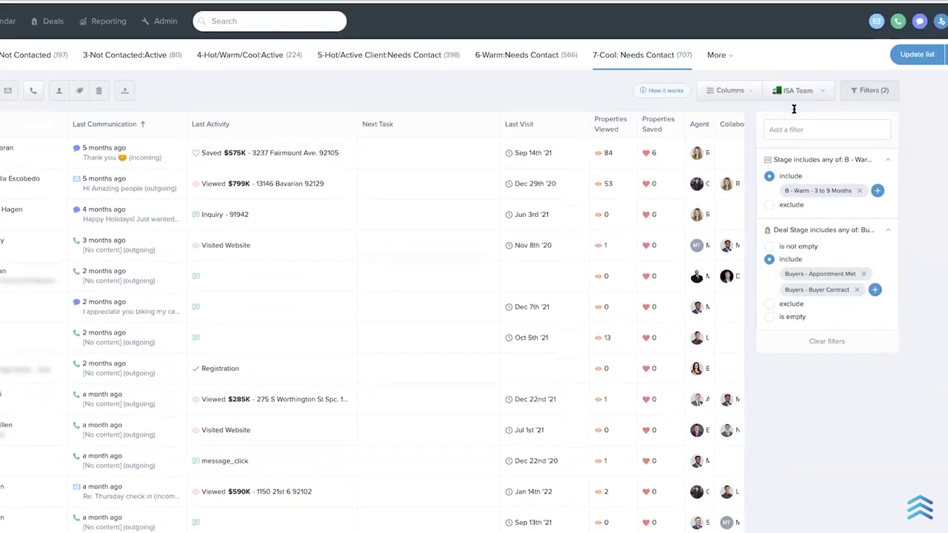
{"action": "left_click", "coordinate": [243, 152]}
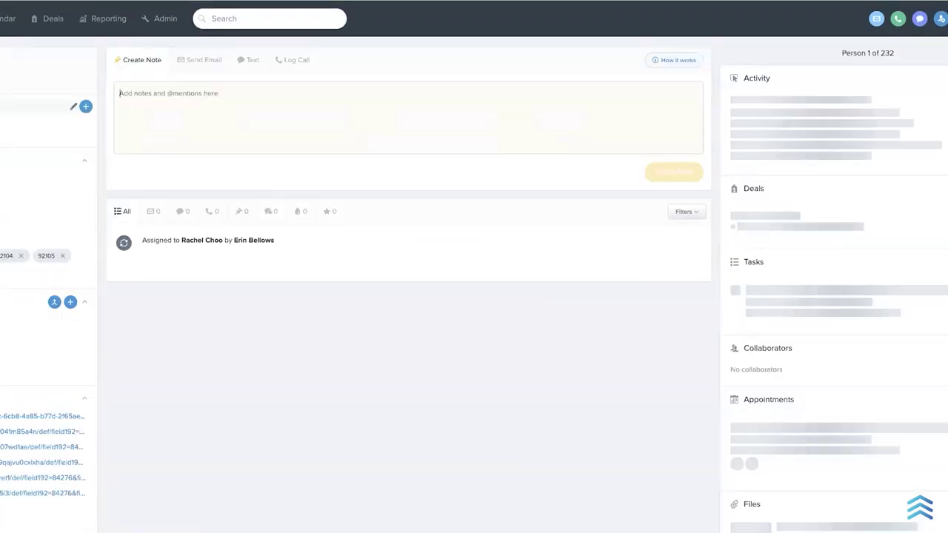